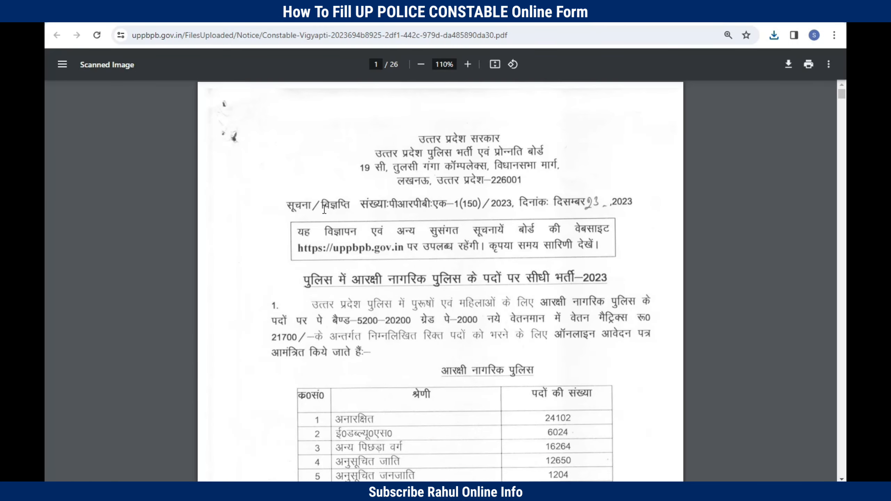
Step: Scroll through the vacancy table of the 26-page constable recruitment notice
{"action": "scroll", "coordinate": [324, 209], "scroll_direction": "down", "scroll_amount": 5}
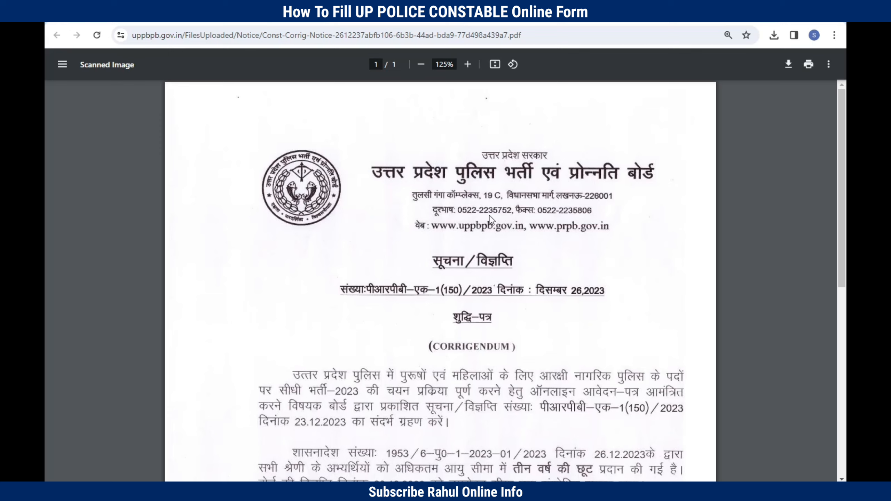
Step: Zoom the corrigendum to 150%, read its age-relaxation text, then return to the board's home page
{"action": "left_click", "coordinate": [468, 64]}
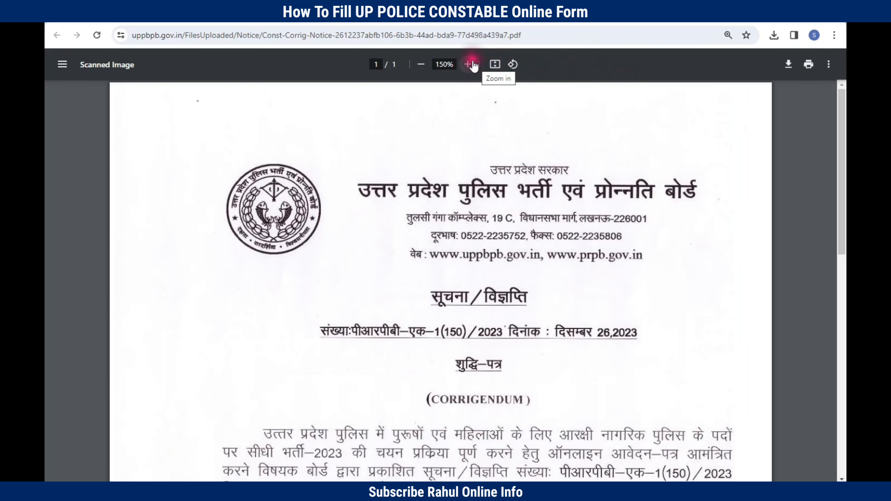
{"action": "scroll", "coordinate": [255, 319], "scroll_direction": "down", "scroll_amount": 5}
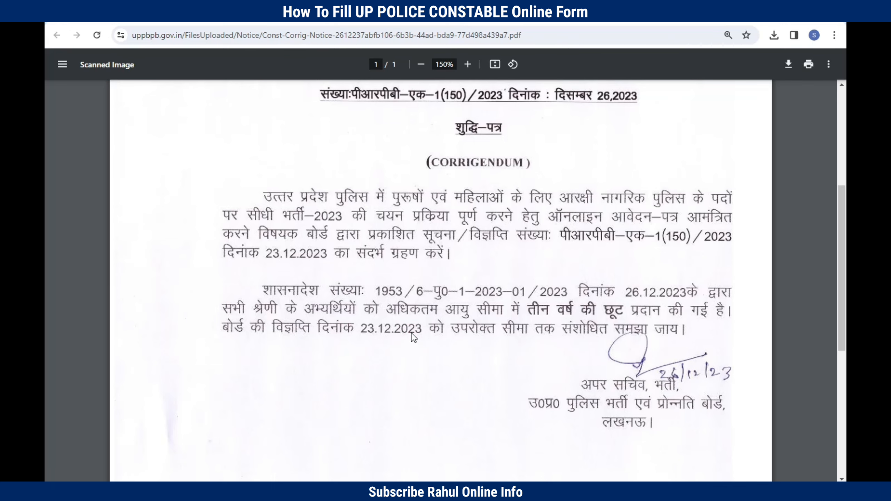
{"action": "left_click", "coordinate": [500, 19]}
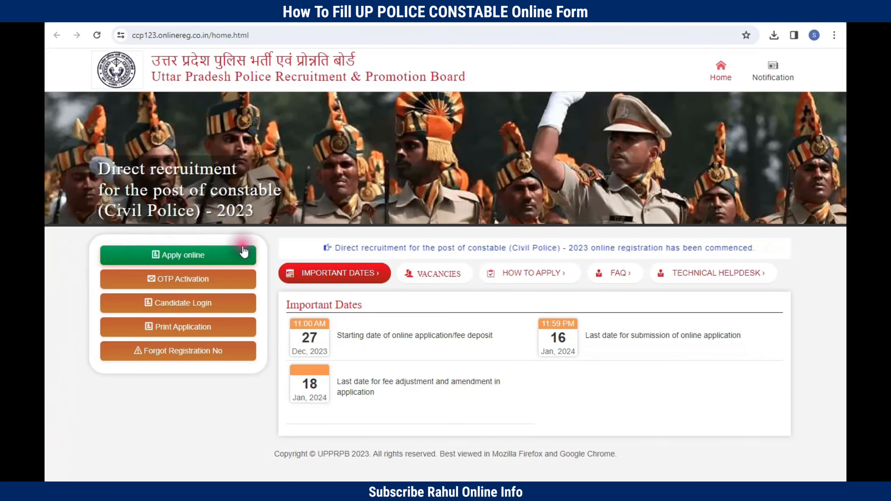
Step: Start a new constable application from the green 'Apply online' button
{"action": "left_click", "coordinate": [179, 255]}
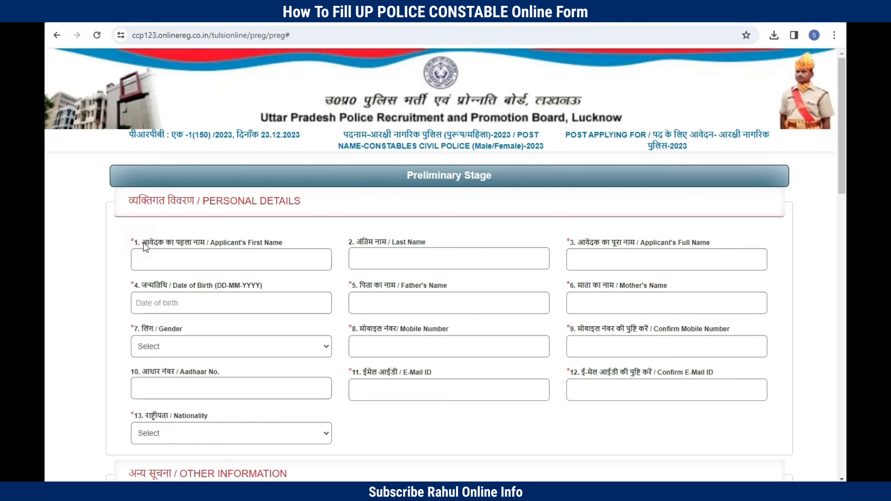
Step: Enter the applicant's first and last name so the Full Name field completes
{"action": "left_click", "coordinate": [138, 260]}
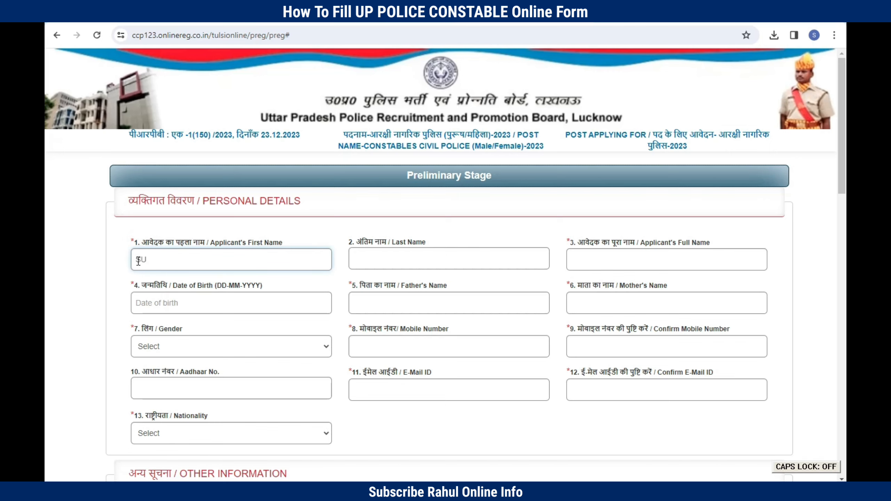
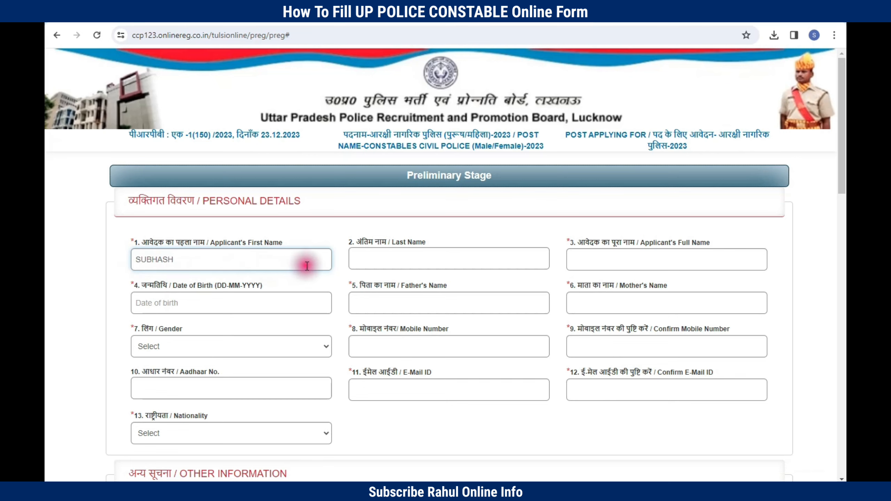
{"action": "left_click_drag", "start_coordinate": [360, 242], "coordinate": [385, 242]}
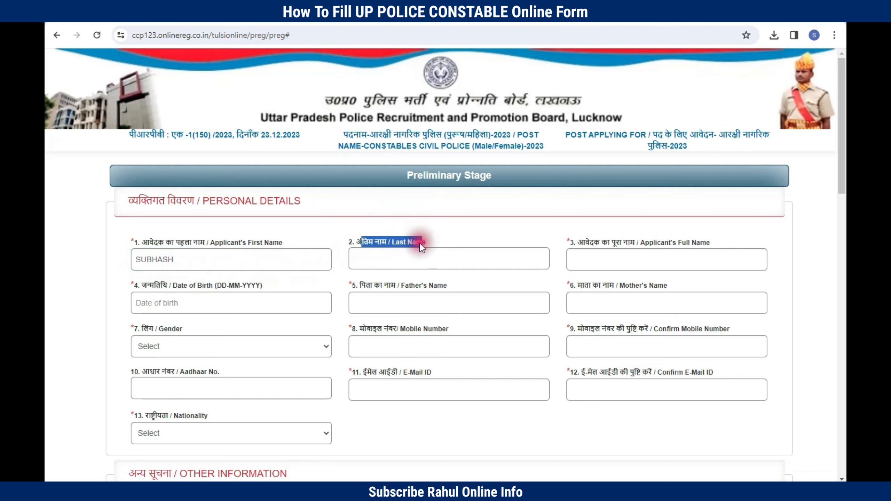
{"action": "left_click", "coordinate": [410, 260]}
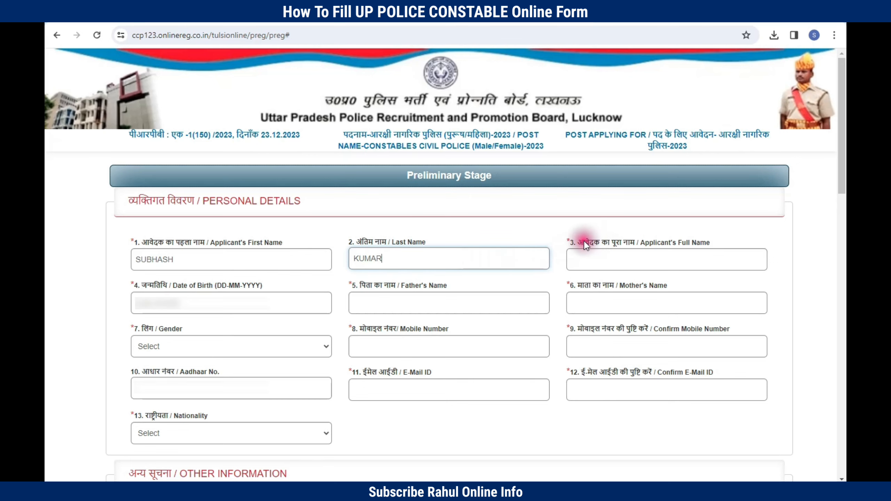
{"action": "left_click_drag", "start_coordinate": [581, 240], "coordinate": [638, 243]}
{"action": "left_click", "coordinate": [622, 260]}
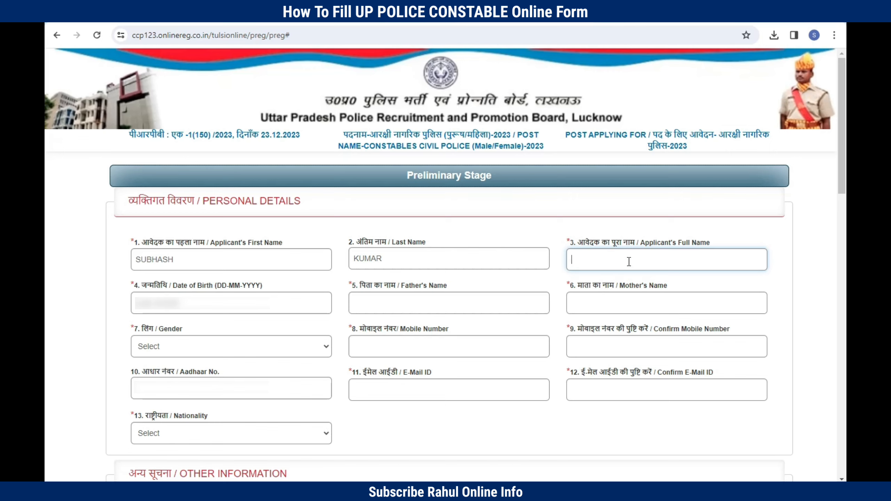
Step: Pick the applicant's date of birth from the calendar
{"action": "left_click", "coordinate": [135, 288]}
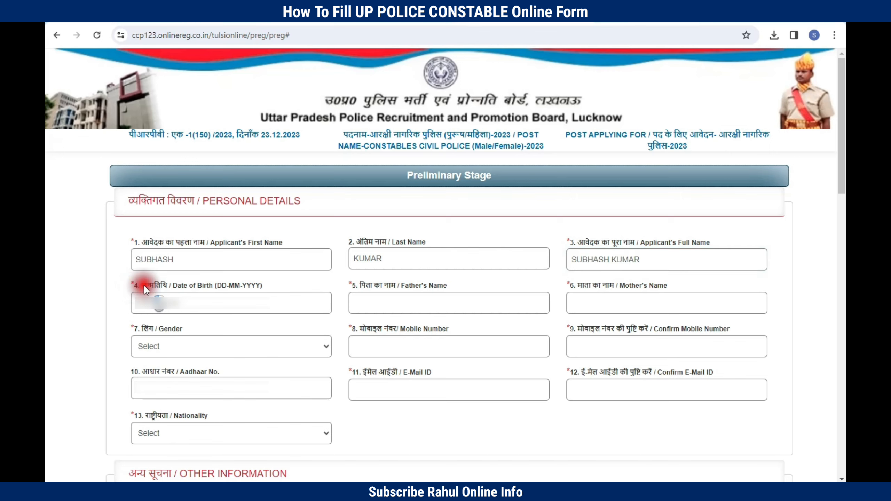
{"action": "left_click", "coordinate": [143, 284]}
{"action": "left_click_drag", "start_coordinate": [134, 284], "coordinate": [175, 289]}
{"action": "left_click", "coordinate": [184, 302]}
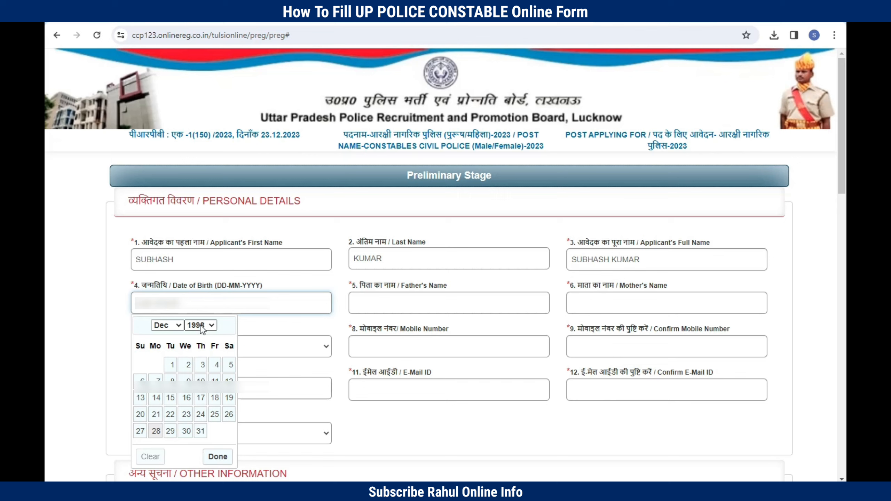
Step: Finish the date of birth and fill in the father's and mother's names
{"action": "left_click", "coordinate": [381, 302]}
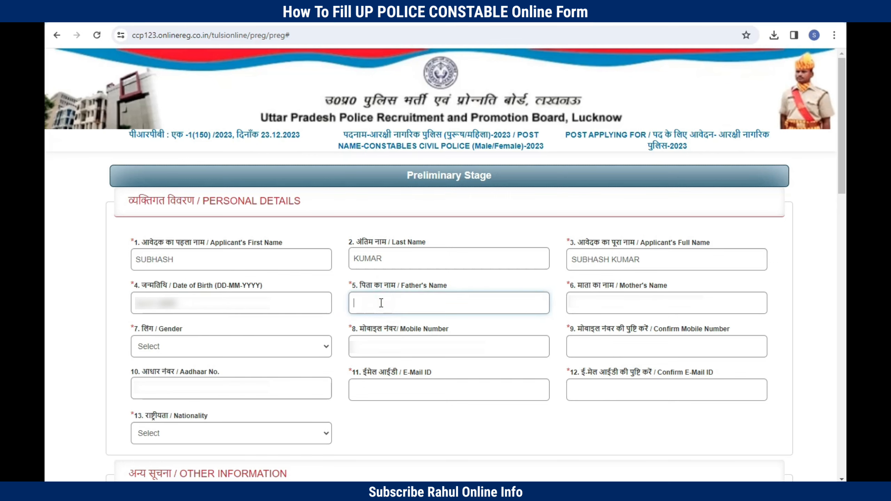
{"action": "left_click_drag", "start_coordinate": [359, 284], "coordinate": [397, 287]}
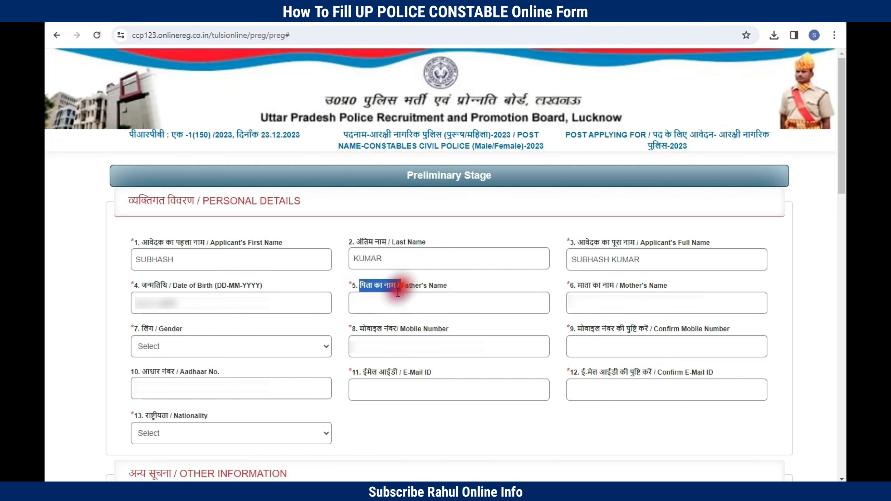
{"action": "left_click", "coordinate": [388, 301]}
{"action": "left_click", "coordinate": [592, 287]}
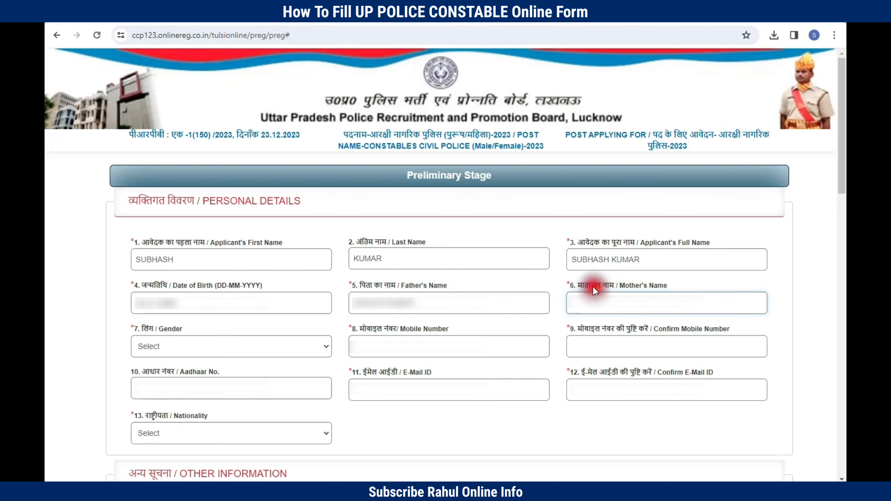
{"action": "left_click_drag", "start_coordinate": [570, 285], "coordinate": [618, 285]}
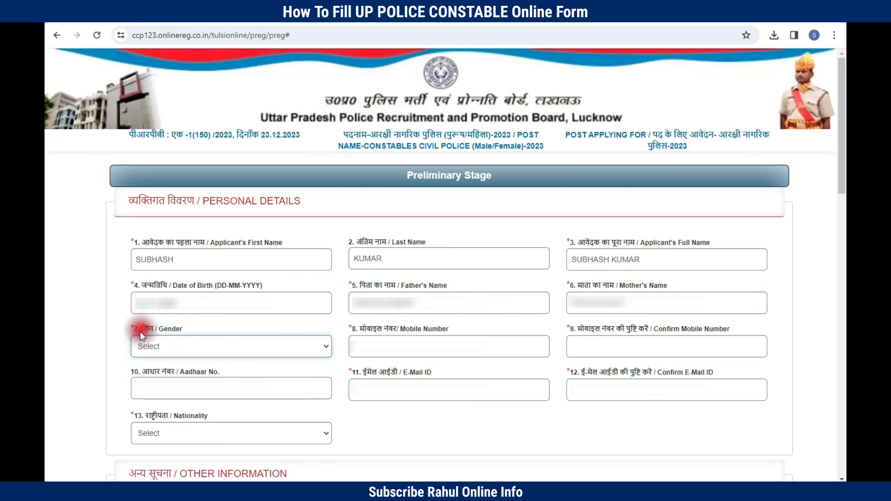
Step: Set gender to MALE and enter and confirm the mobile number
{"action": "left_click_drag", "start_coordinate": [135, 330], "coordinate": [182, 330]}
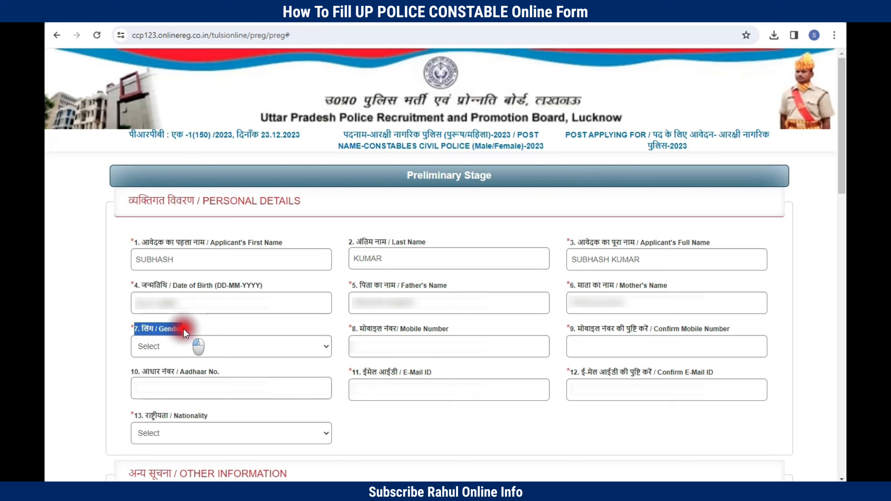
{"action": "left_click", "coordinate": [164, 347]}
{"action": "left_click", "coordinate": [151, 372]}
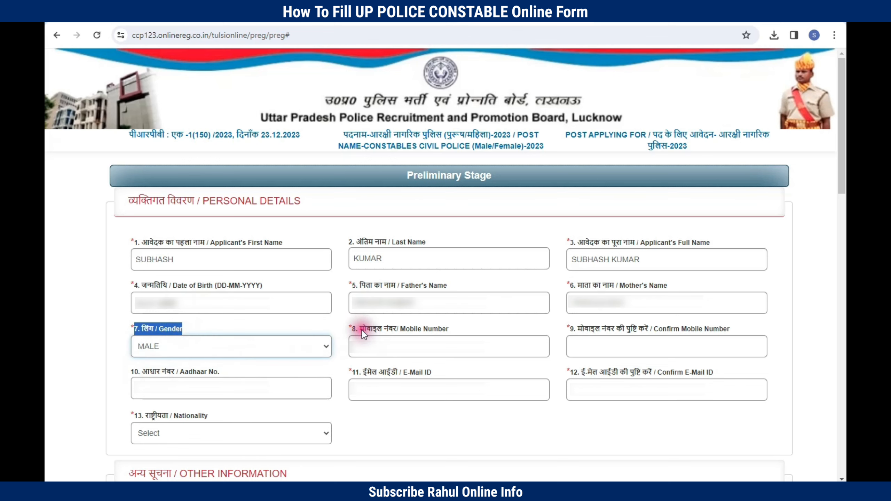
{"action": "left_click_drag", "start_coordinate": [360, 328], "coordinate": [408, 329]}
{"action": "left_click", "coordinate": [388, 348]}
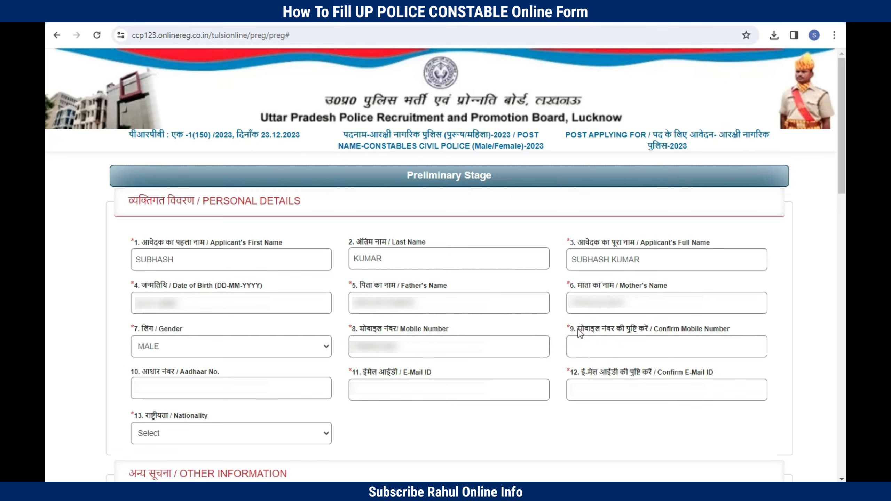
{"action": "left_click_drag", "start_coordinate": [578, 329], "coordinate": [651, 328]}
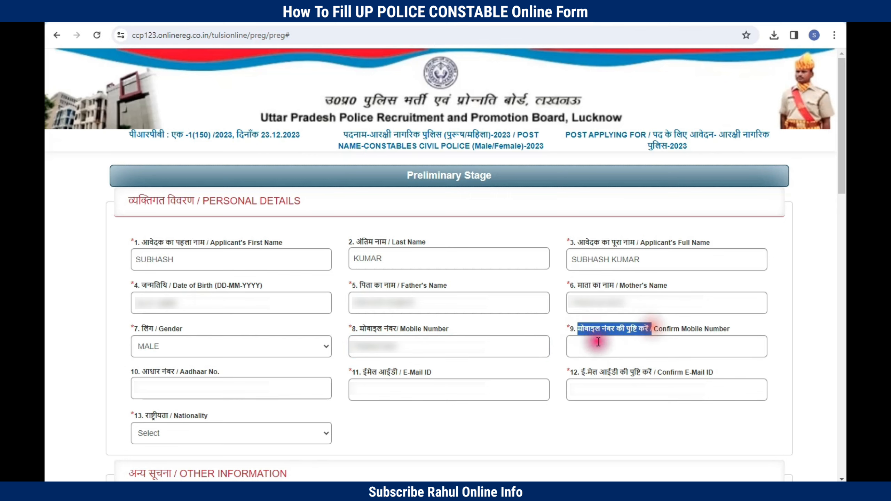
{"action": "left_click", "coordinate": [593, 346]}
{"action": "key", "text": "ctrl+v"}
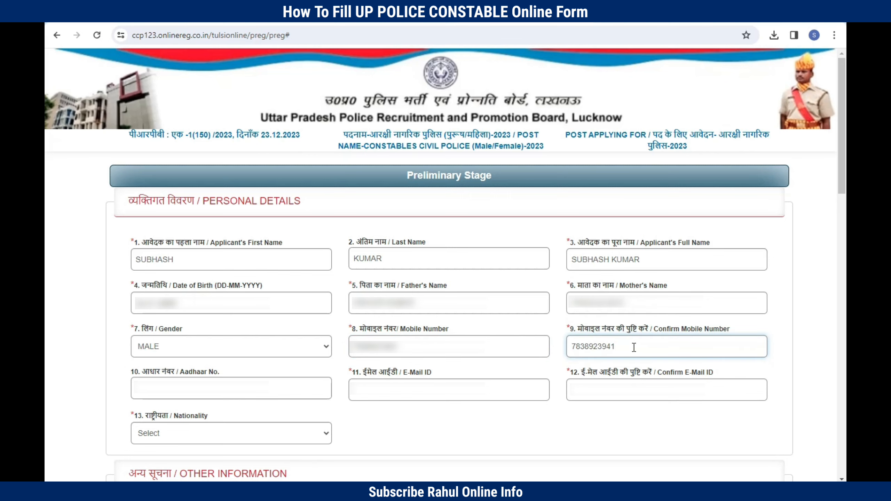
Step: Enter the Aadhaar number, enter and confirm the e-mail, and choose INDIAN nationality
{"action": "left_click_drag", "start_coordinate": [130, 371], "coordinate": [222, 371]}
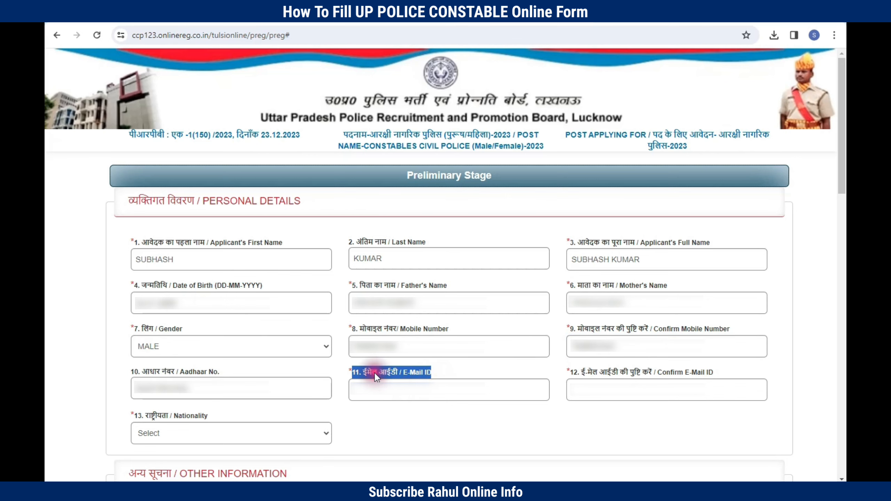
{"action": "left_click", "coordinate": [354, 372]}
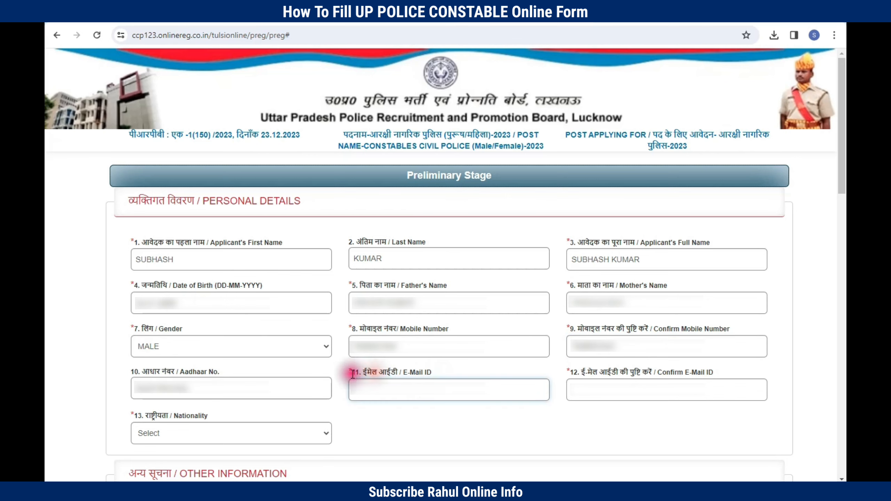
{"action": "left_click", "coordinate": [368, 385]}
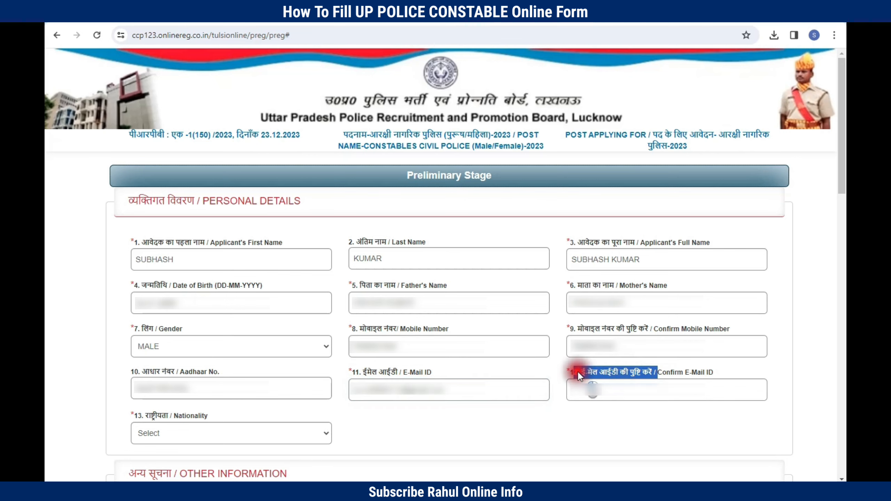
{"action": "left_click", "coordinate": [577, 373]}
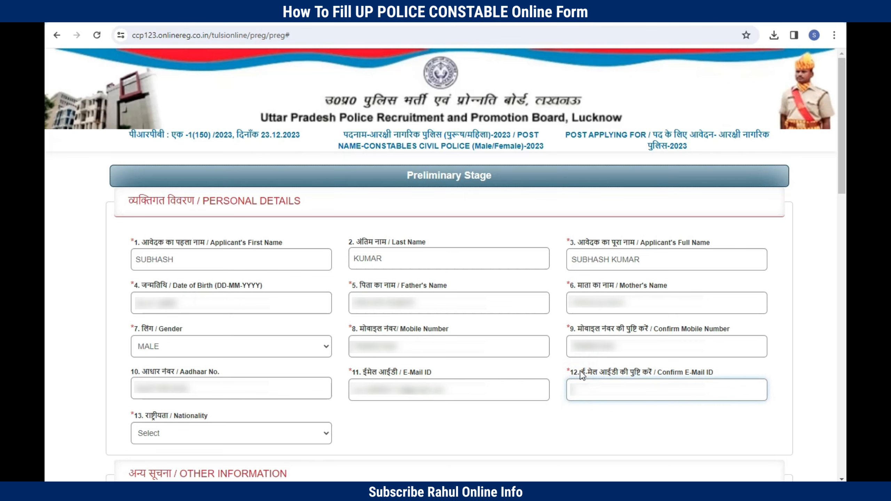
{"action": "left_click", "coordinate": [175, 418]}
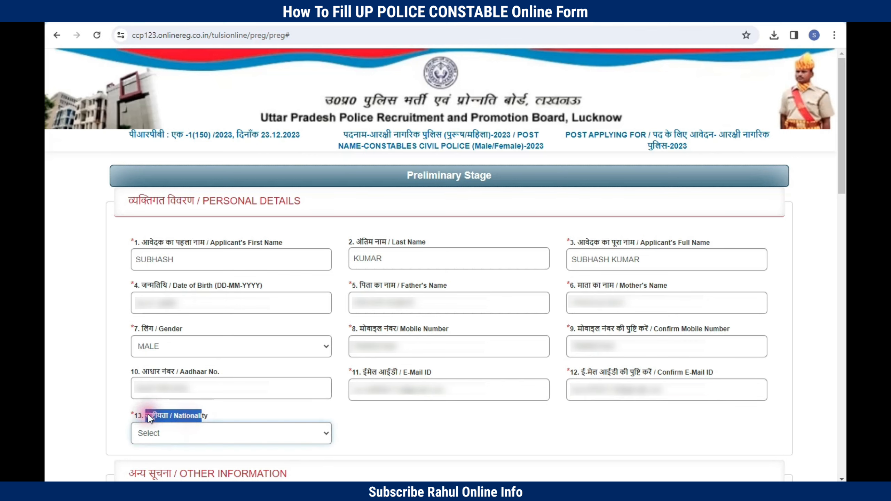
{"action": "left_click", "coordinate": [175, 432]}
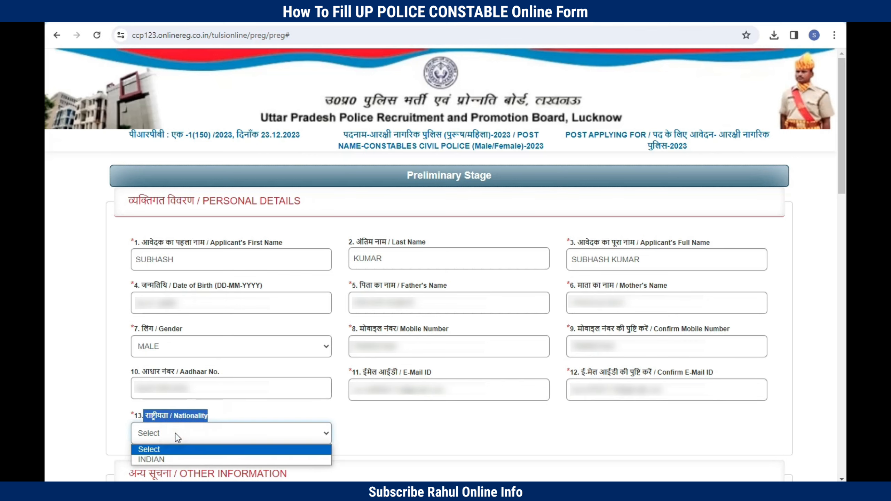
{"action": "left_click", "coordinate": [177, 459]}
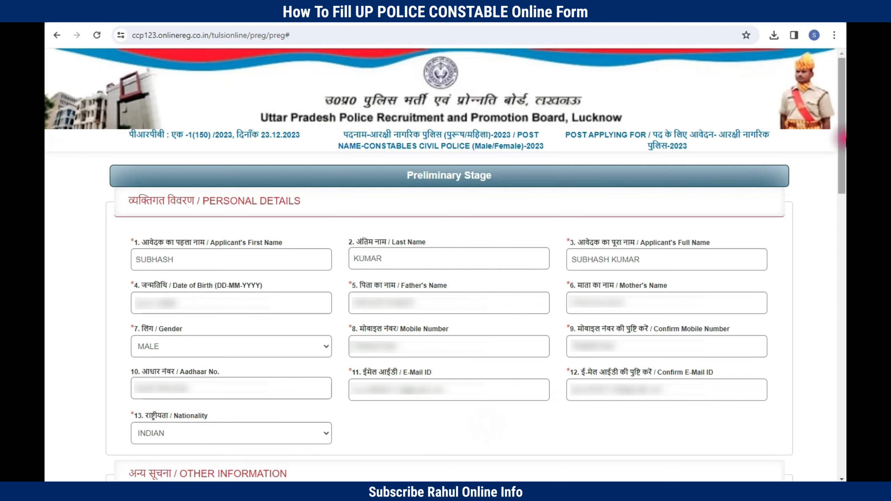
{"action": "left_click_drag", "start_coordinate": [841, 147], "coordinate": [841, 272]}
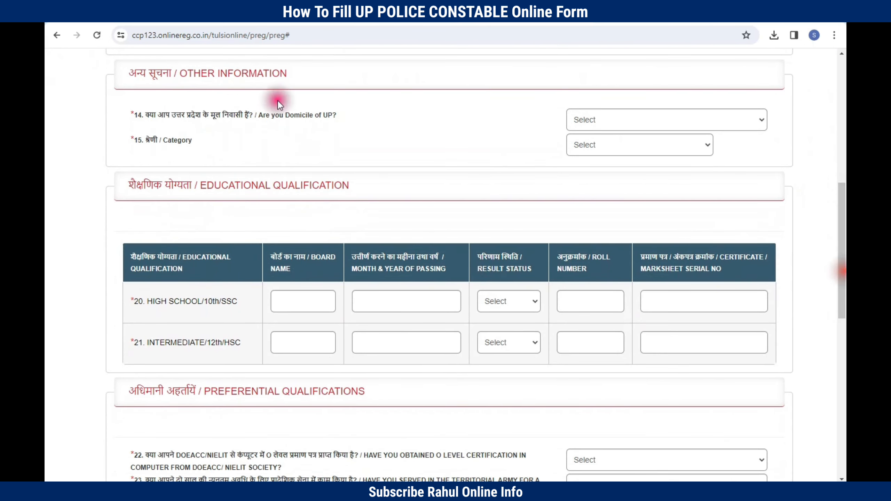
Step: Answer No to the Q14 Domicile of UP question
{"action": "left_click_drag", "start_coordinate": [287, 73], "coordinate": [137, 73]}
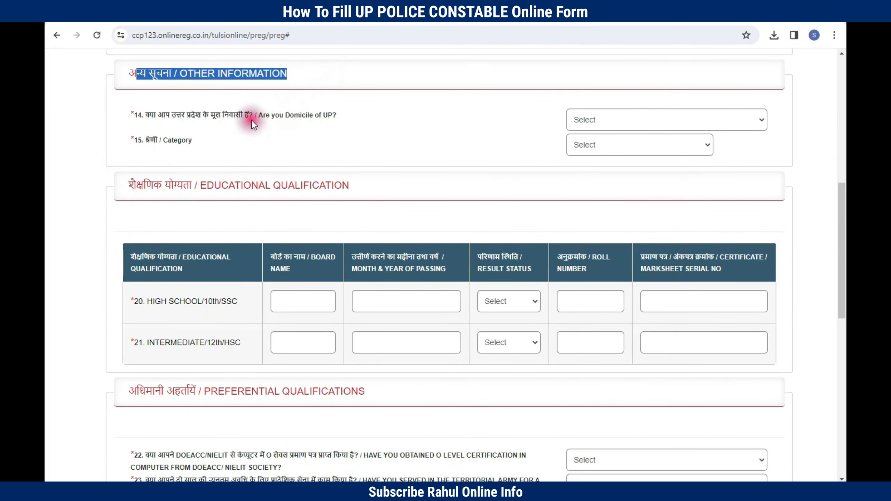
{"action": "left_click", "coordinate": [148, 114]}
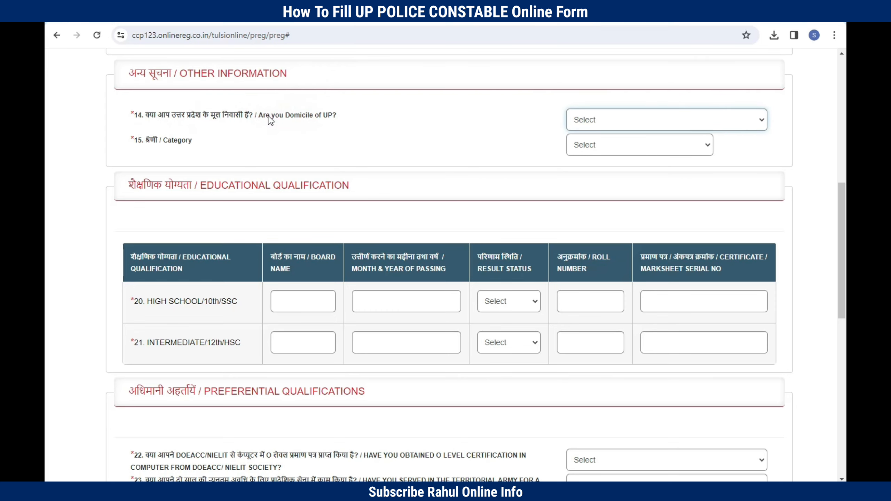
{"action": "left_click", "coordinate": [600, 121]}
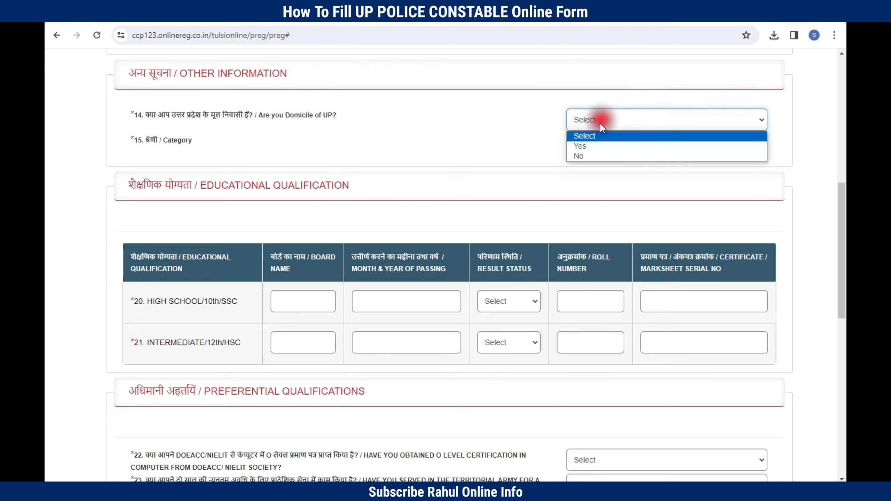
{"action": "left_click", "coordinate": [594, 153]}
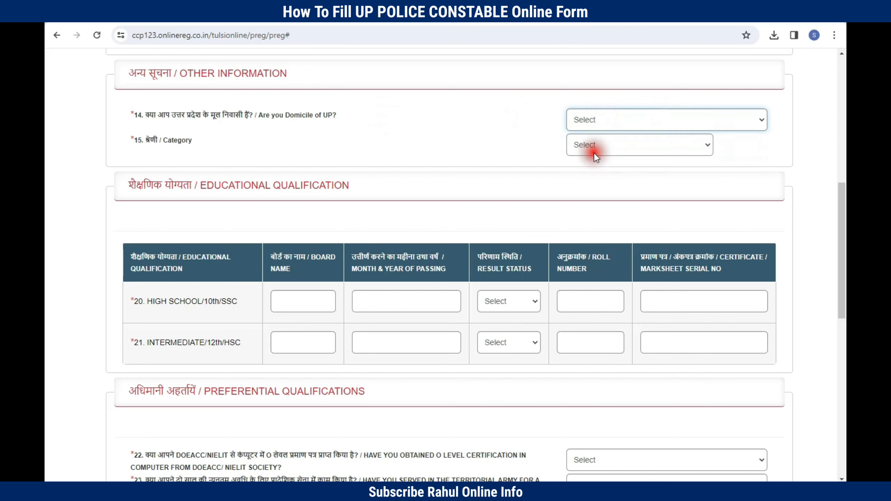
Step: Choose NCT–DELHI as the domicile state
{"action": "left_click_drag", "start_coordinate": [373, 158], "coordinate": [442, 159]}
{"action": "left_click", "coordinate": [399, 159]}
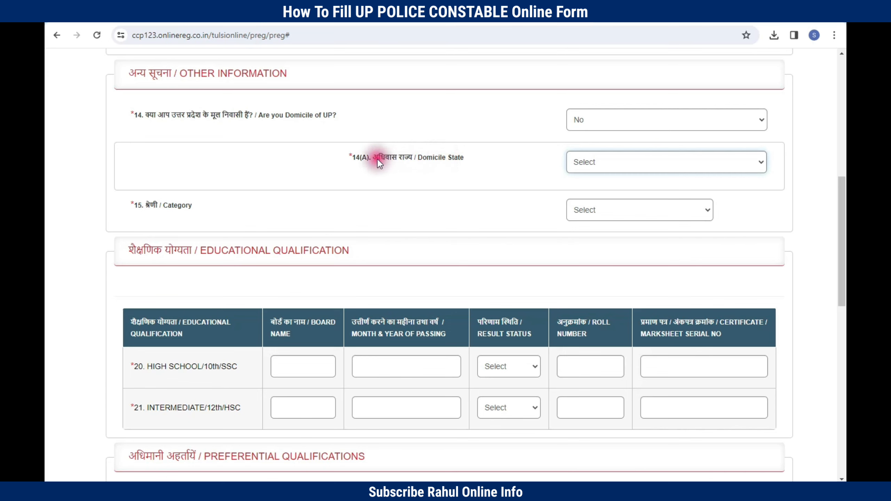
{"action": "left_click_drag", "start_coordinate": [372, 158], "coordinate": [450, 163]}
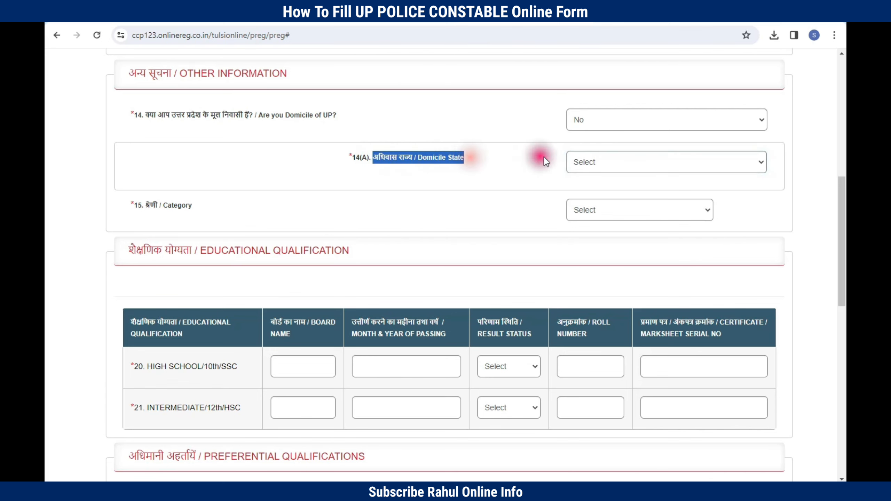
{"action": "left_click", "coordinate": [586, 161]}
{"action": "left_click_drag", "start_coordinate": [135, 205], "coordinate": [203, 208]}
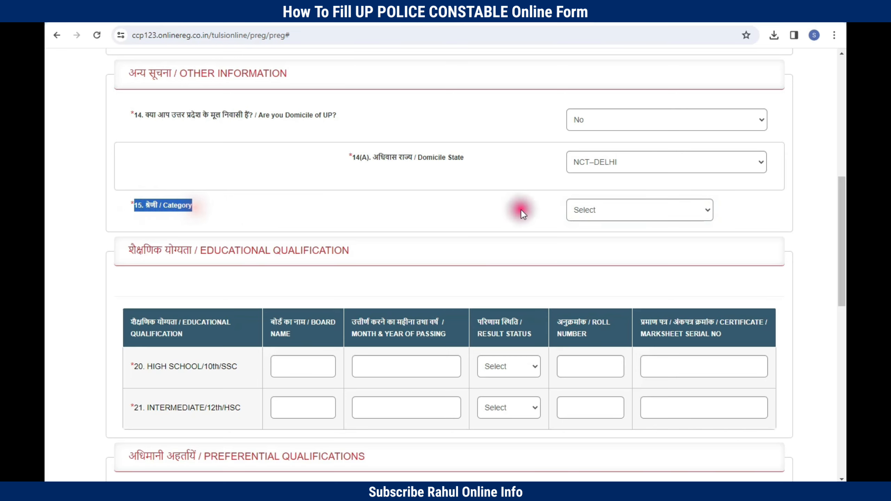
Step: Leave the category unselected and change the Domicile of UP answer to Yes
{"action": "left_click", "coordinate": [590, 210]}
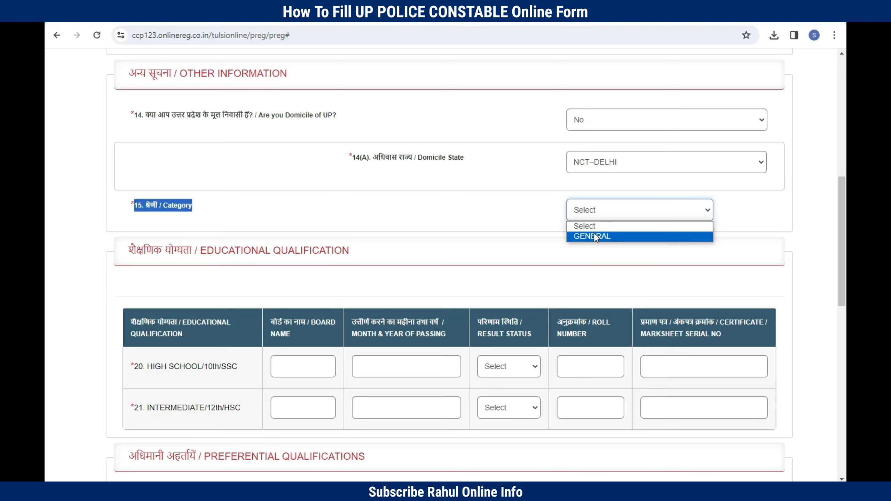
{"action": "left_click", "coordinate": [602, 219]}
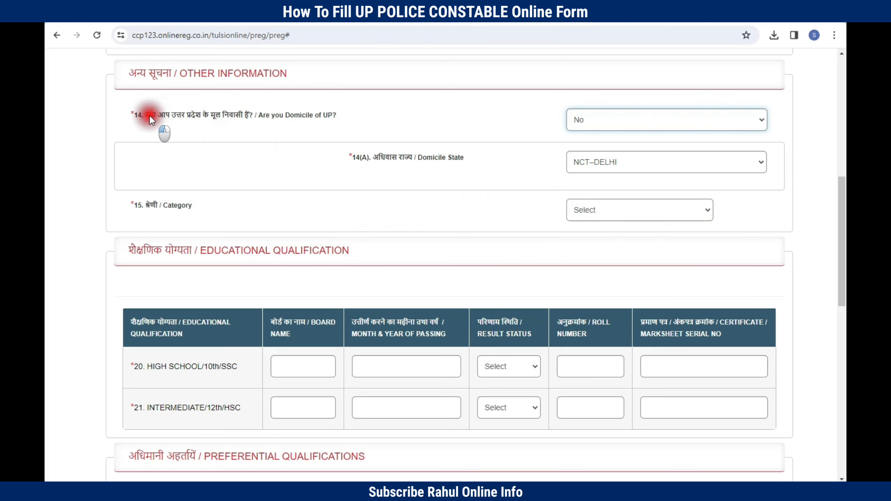
{"action": "left_click_drag", "start_coordinate": [150, 116], "coordinate": [221, 116]}
{"action": "left_click", "coordinate": [580, 119]}
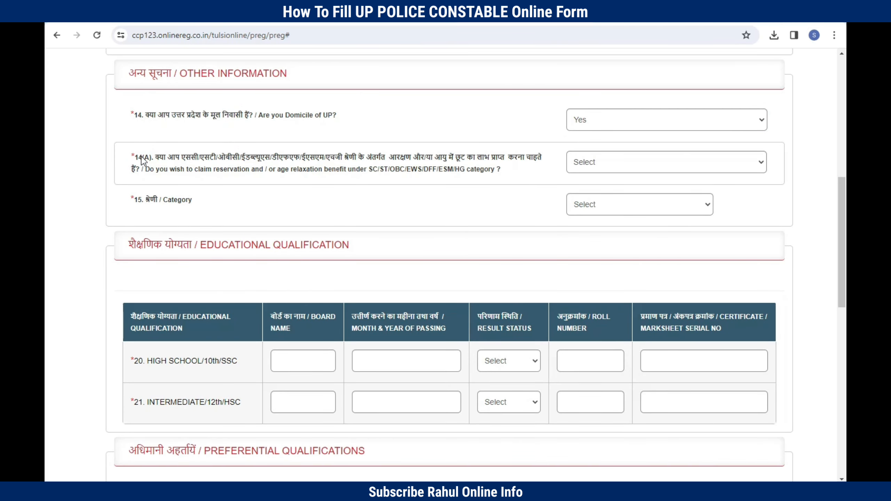
Step: Answer Yes to the 14(A) reservation/age-relaxation claim
{"action": "left_click_drag", "start_coordinate": [142, 160], "coordinate": [279, 158]}
{"action": "left_click", "coordinate": [280, 160]}
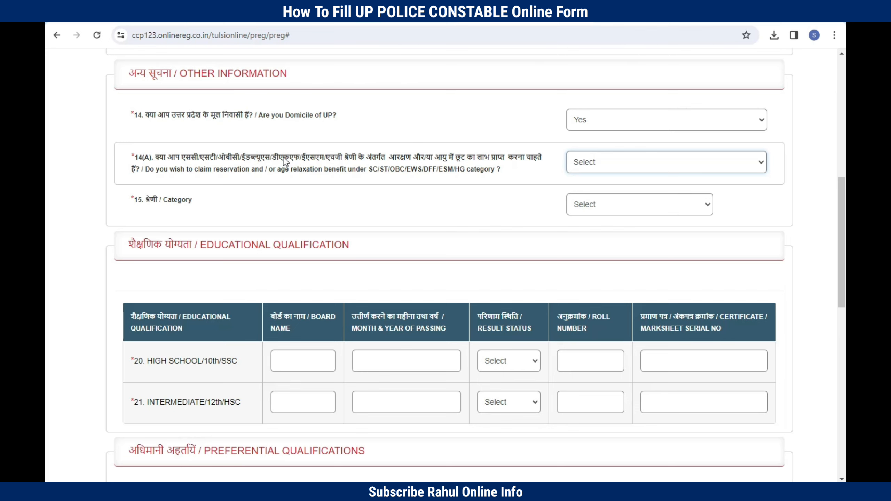
{"action": "left_click", "coordinate": [574, 168]}
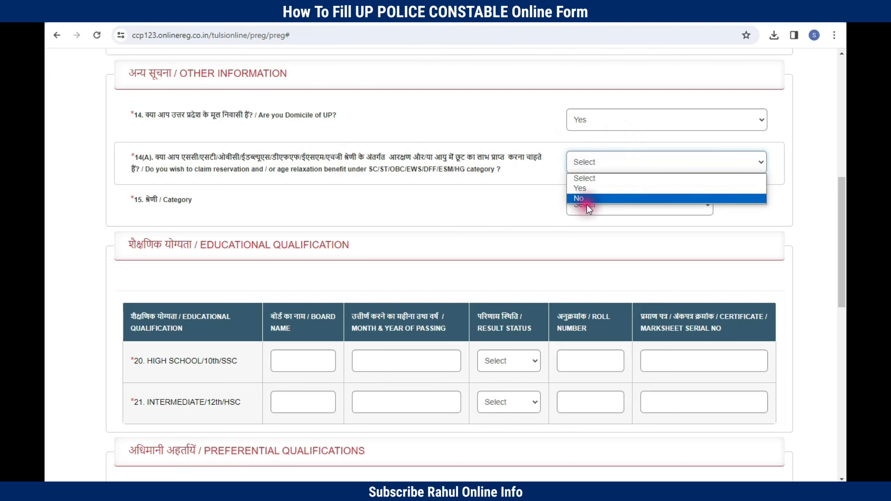
{"action": "left_click", "coordinate": [585, 190]}
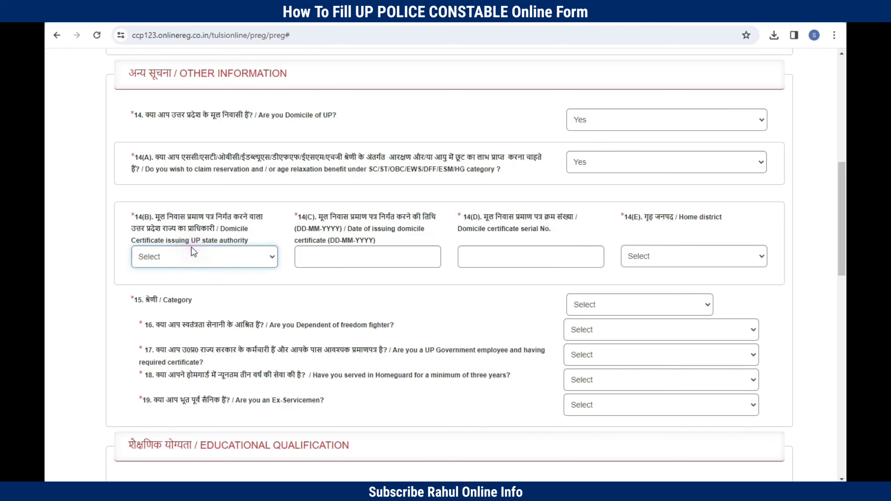
Step: Set the domicile certificate issuing authority to DISTRICT MAGISTRATE
{"action": "left_click_drag", "start_coordinate": [129, 217], "coordinate": [219, 263]}
{"action": "key", "text": "shift+Tab"}
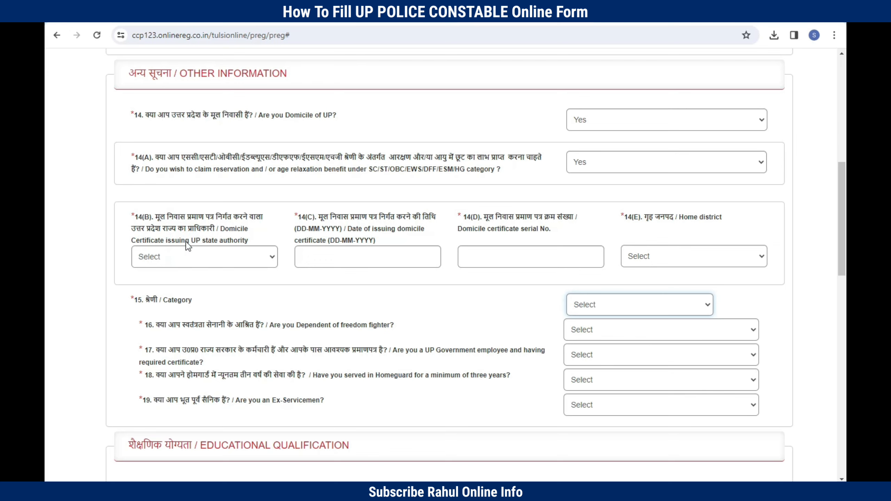
{"action": "left_click", "coordinate": [168, 257]}
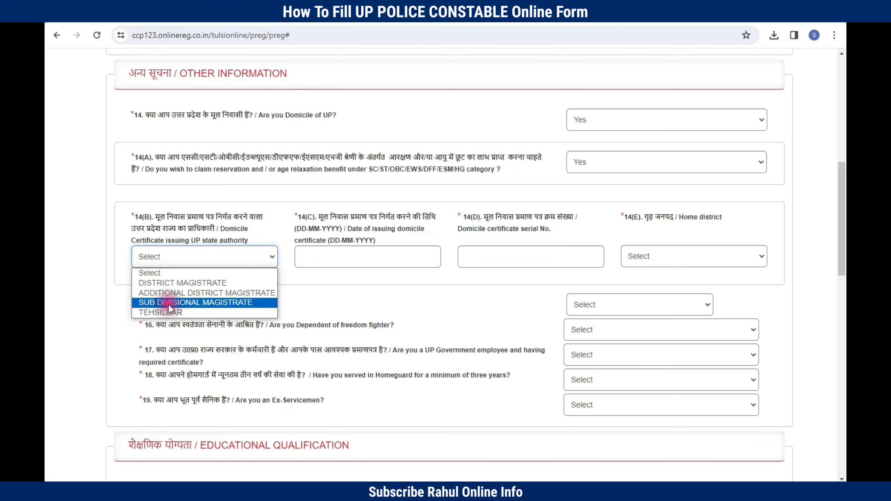
{"action": "left_click", "coordinate": [183, 282]}
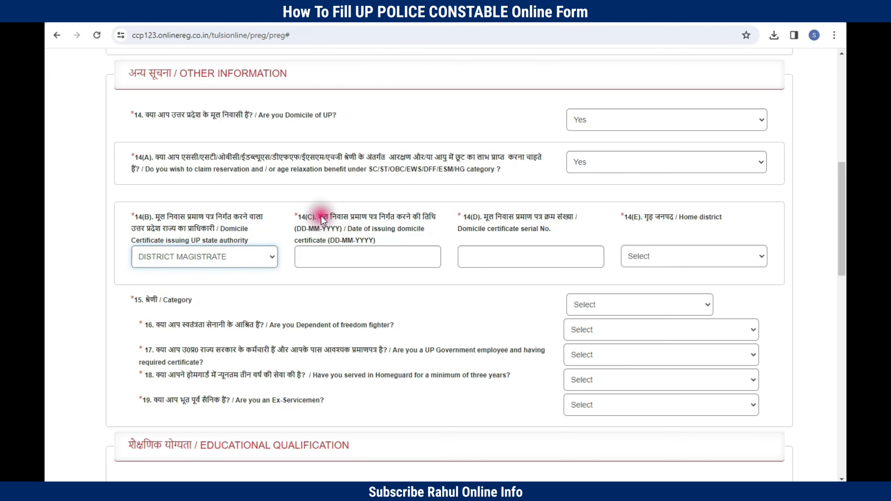
Step: Review the certificate date, serial number and Home district fields, leaving the date empty
{"action": "left_click_drag", "start_coordinate": [318, 215], "coordinate": [358, 253]}
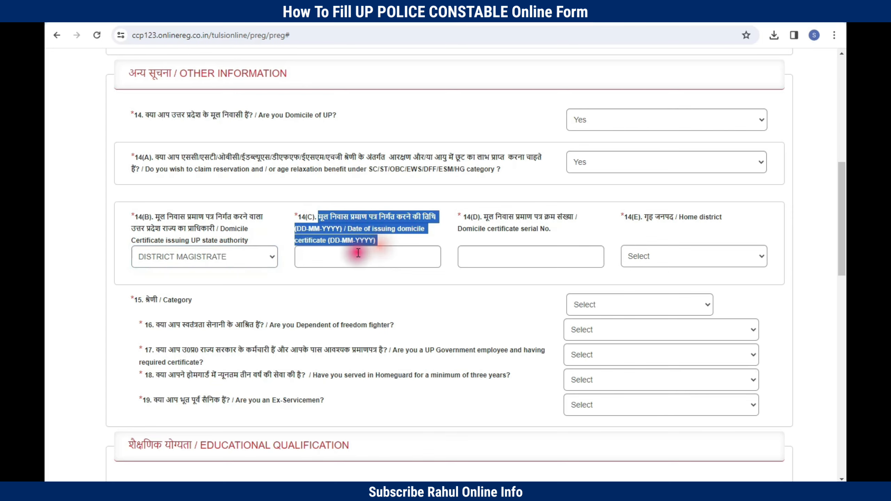
{"action": "left_click", "coordinate": [340, 257]}
{"action": "left_click", "coordinate": [487, 221]}
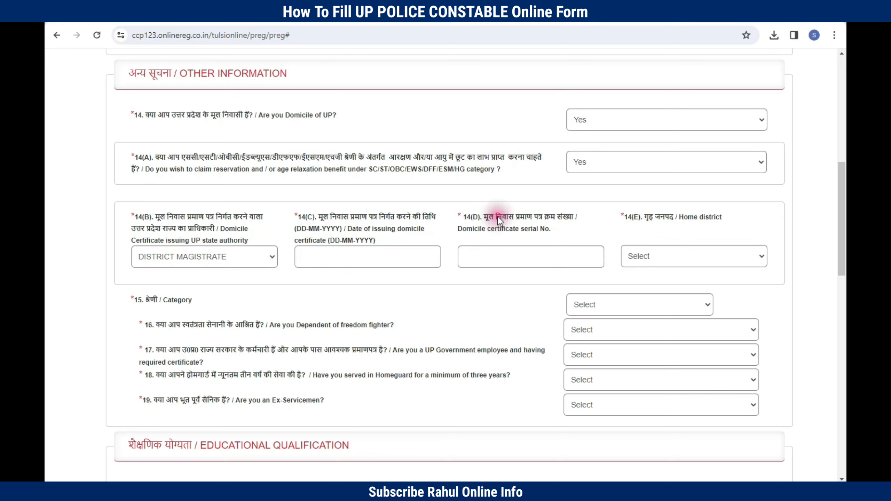
{"action": "left_click", "coordinate": [472, 253]}
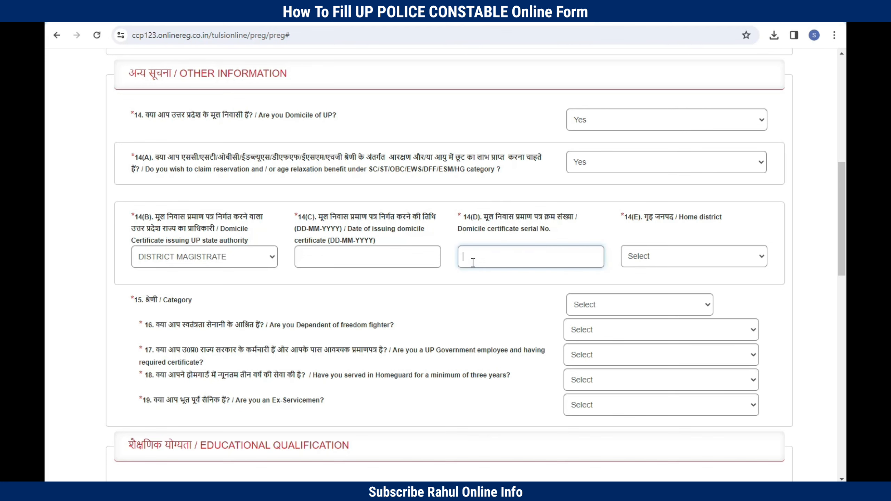
{"action": "scroll", "coordinate": [640, 215], "scroll_direction": "down", "scroll_amount": 1}
{"action": "left_click", "coordinate": [638, 210]}
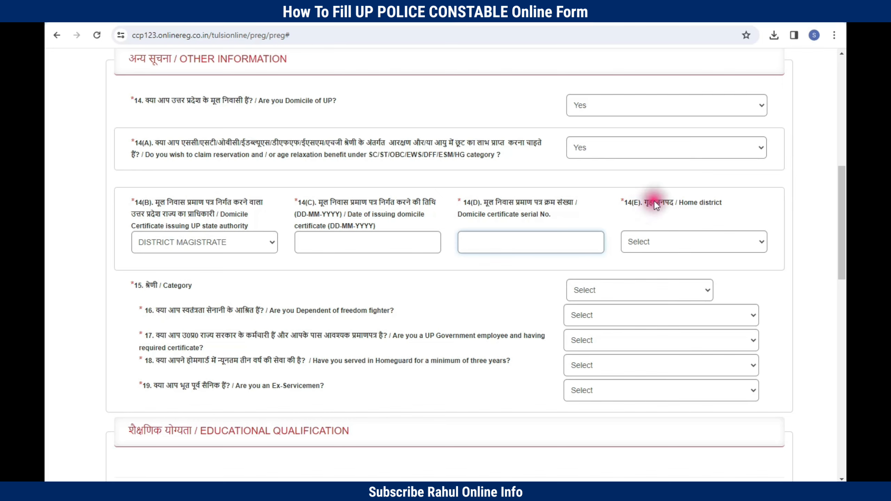
{"action": "left_click", "coordinate": [678, 204]}
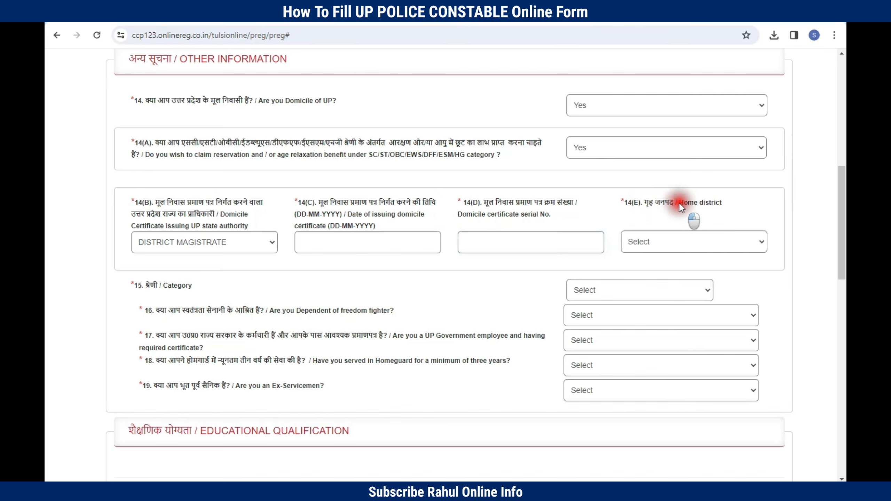
{"action": "left_click", "coordinate": [554, 290]}
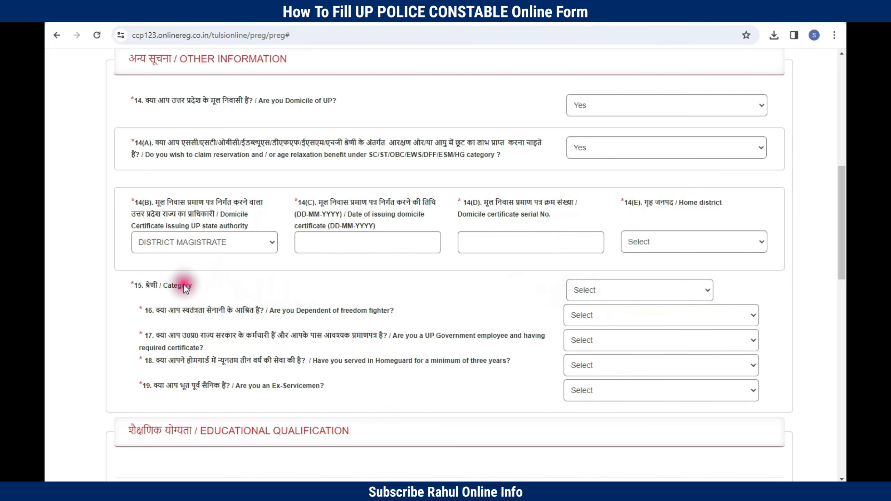
{"action": "left_click", "coordinate": [583, 291]}
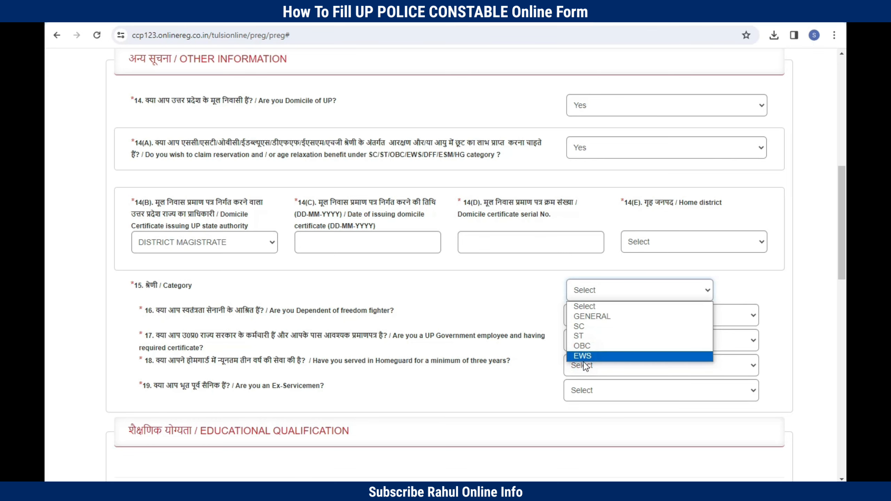
{"action": "left_click", "coordinate": [584, 327]}
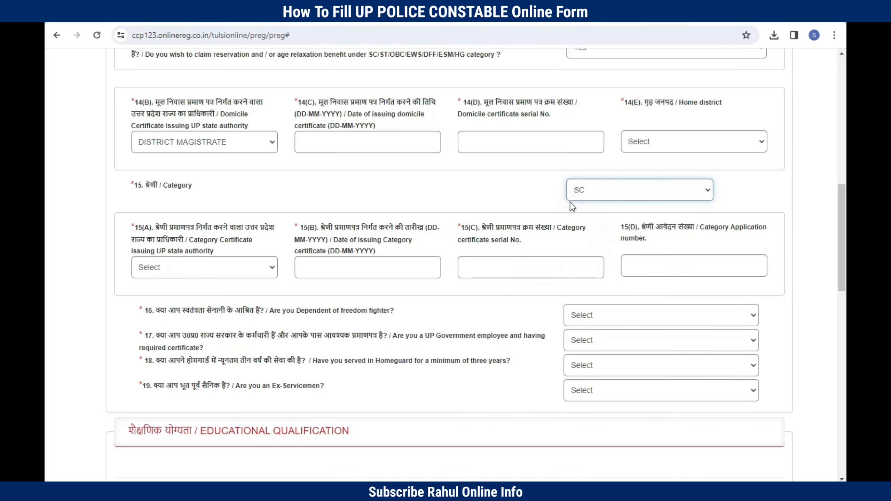
{"action": "left_click", "coordinate": [136, 225]}
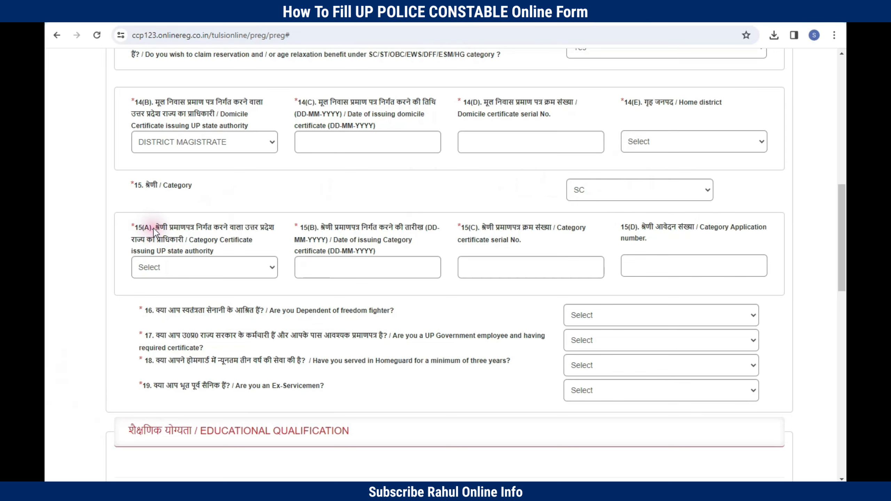
{"action": "left_click_drag", "start_coordinate": [190, 240], "coordinate": [199, 242]}
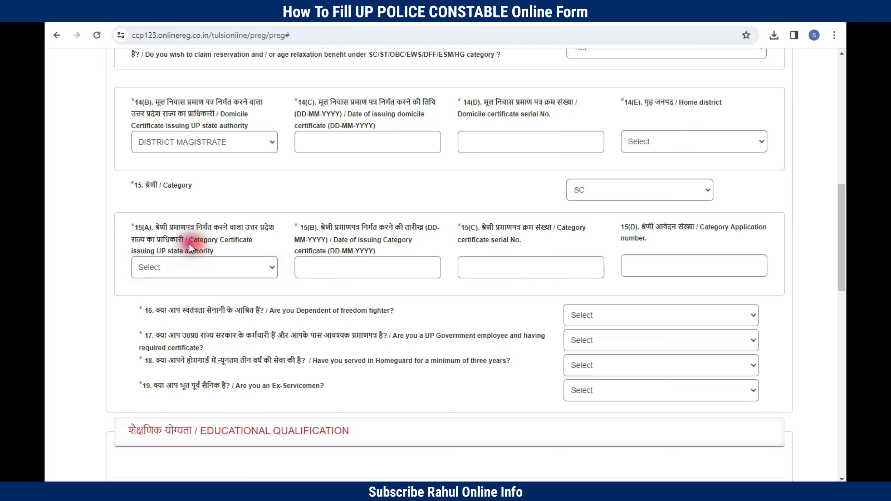
{"action": "left_click_drag", "start_coordinate": [188, 237], "coordinate": [213, 252]}
{"action": "left_click", "coordinate": [196, 268]}
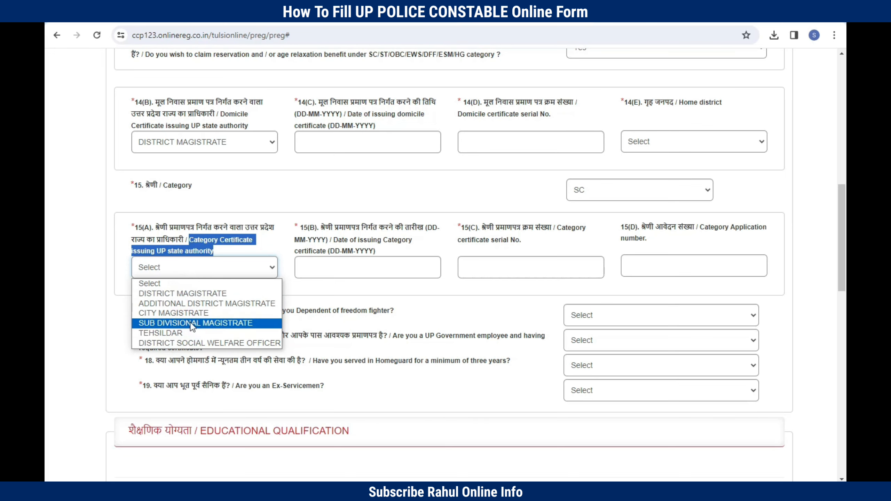
{"action": "left_click", "coordinate": [191, 293]}
{"action": "left_click", "coordinate": [335, 267]}
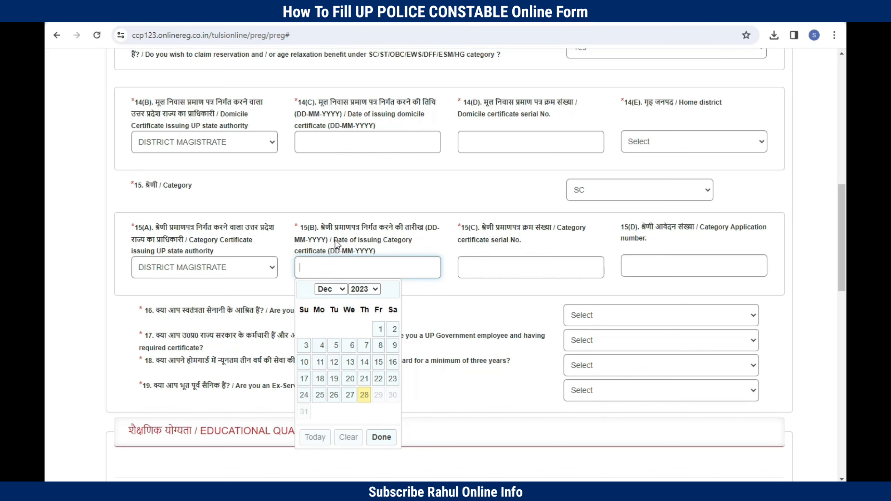
{"action": "left_click_drag", "start_coordinate": [335, 239], "coordinate": [362, 262]}
{"action": "left_click", "coordinate": [362, 262]}
{"action": "left_click", "coordinate": [508, 234]}
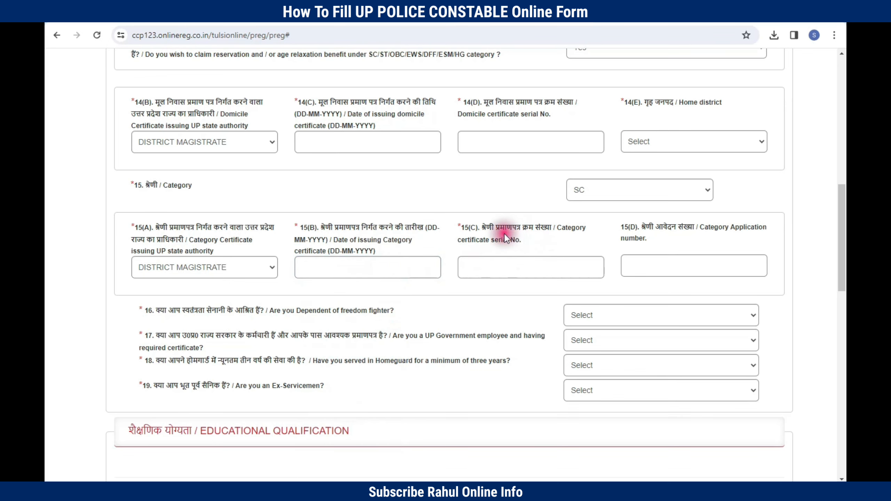
{"action": "left_click_drag", "start_coordinate": [557, 226], "coordinate": [593, 239]}
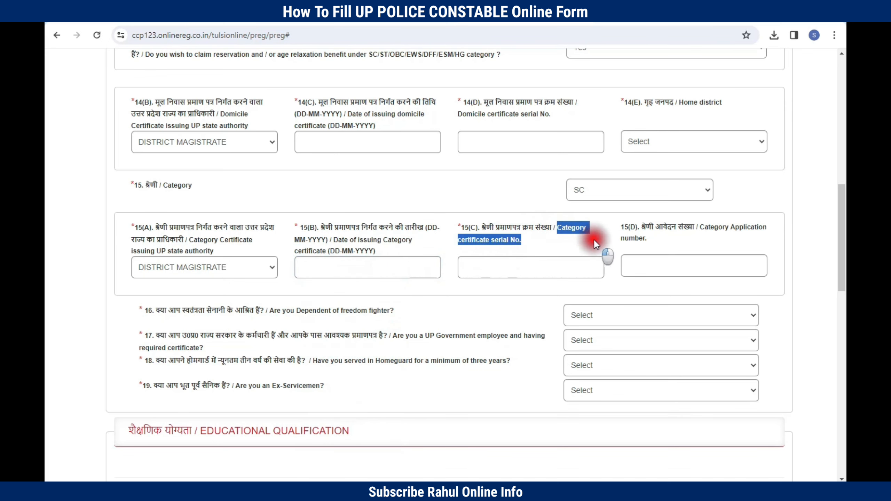
{"action": "left_click", "coordinate": [485, 266]}
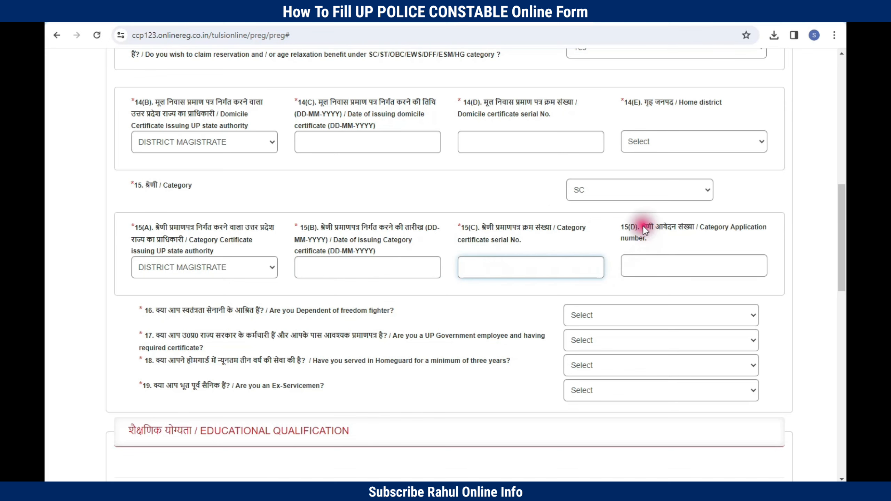
{"action": "left_click_drag", "start_coordinate": [643, 226], "coordinate": [679, 241]}
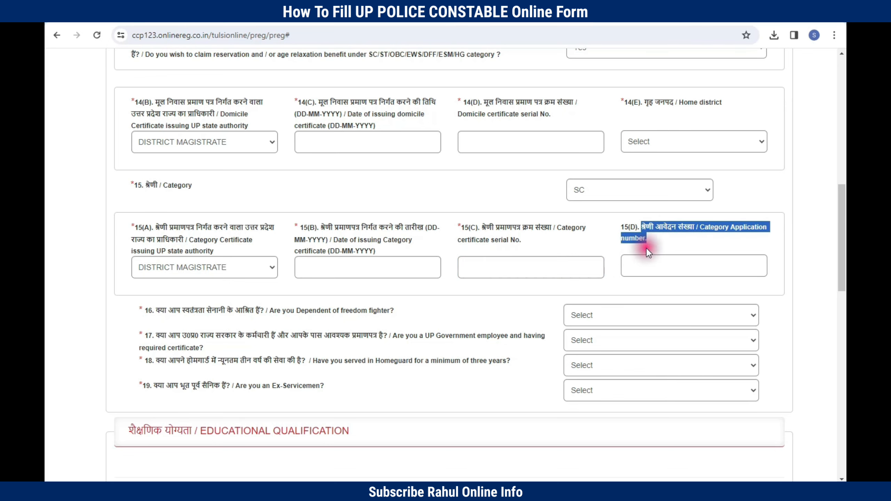
{"action": "left_click", "coordinate": [633, 228]}
{"action": "left_click", "coordinate": [642, 266]}
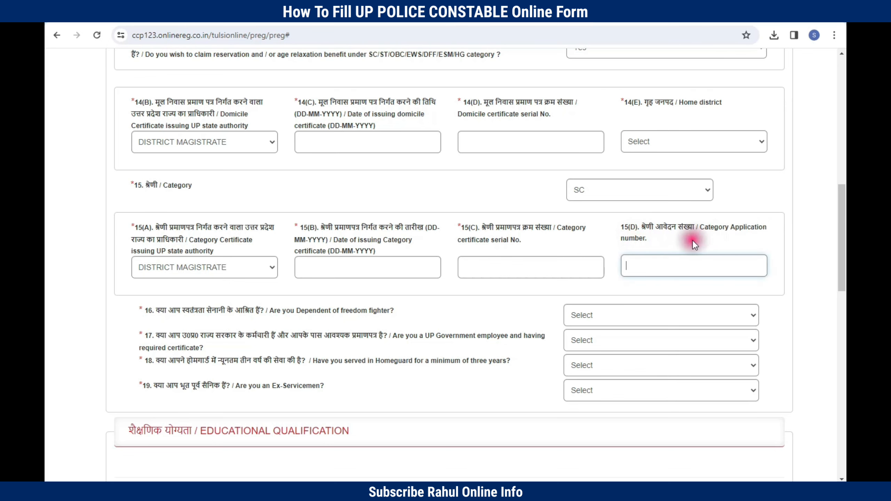
{"action": "key", "text": "Tab"}
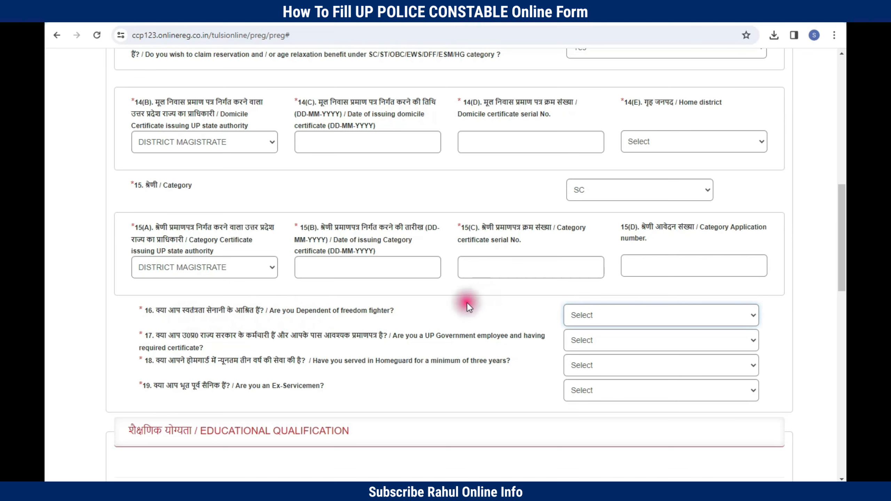
Step: Answer No to the freedom fighter dependant and UP government employee questions
{"action": "left_click", "coordinate": [176, 313]}
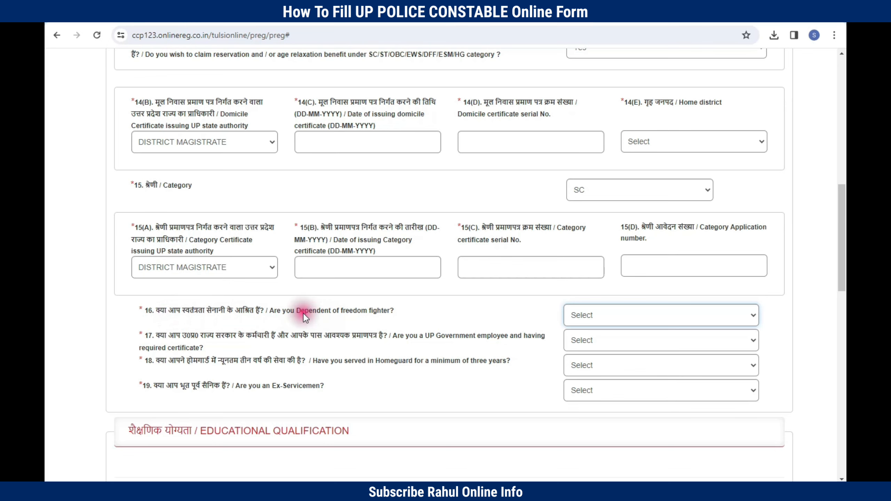
{"action": "left_click", "coordinate": [607, 311]}
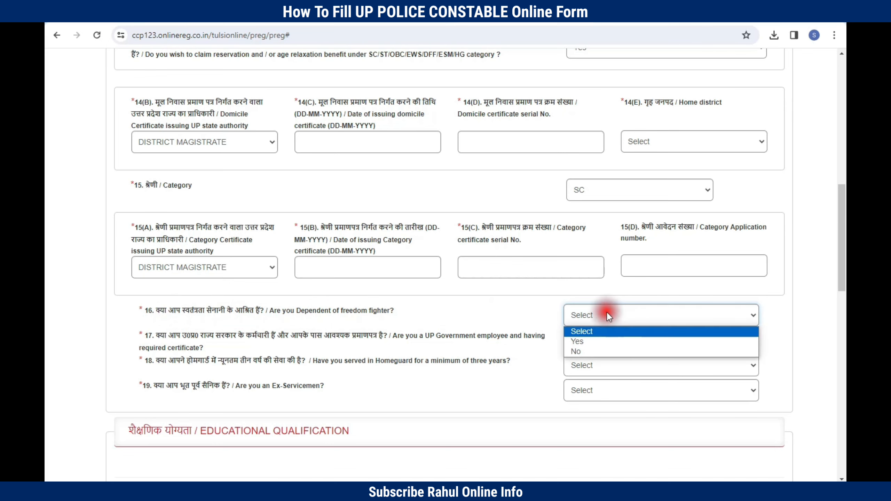
{"action": "left_click", "coordinate": [584, 351]}
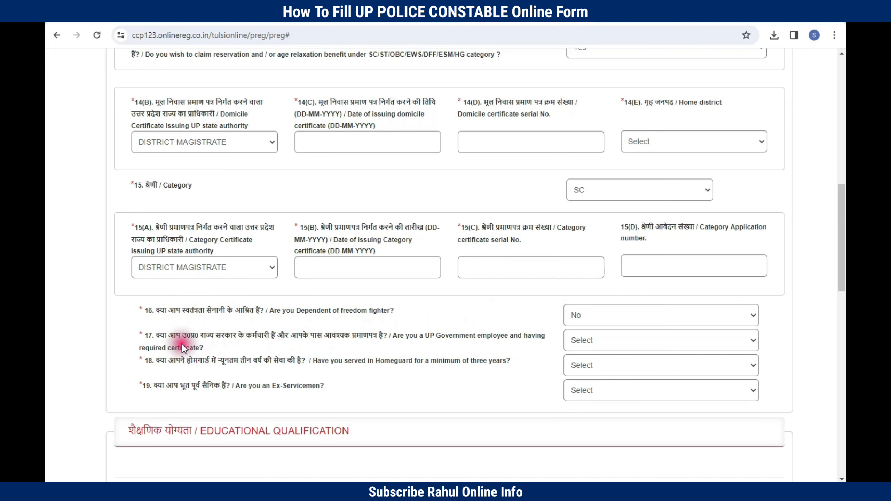
{"action": "left_click_drag", "start_coordinate": [157, 334], "coordinate": [199, 345]}
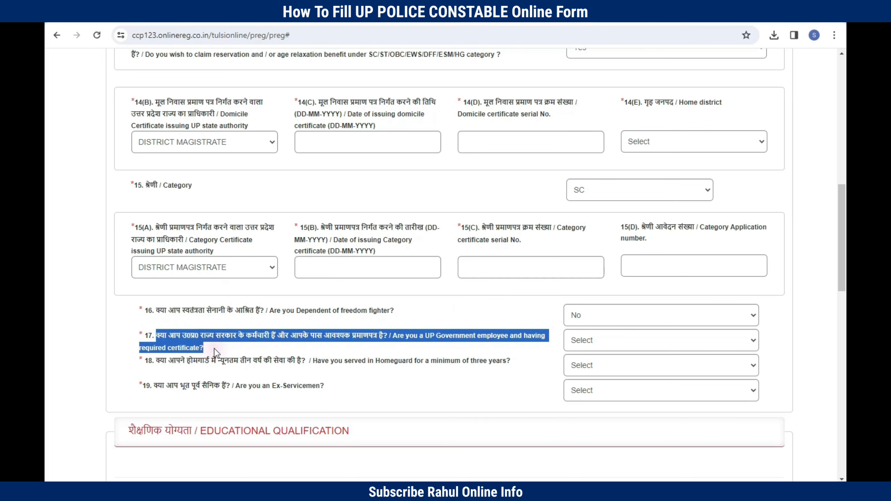
{"action": "left_click", "coordinate": [215, 348]}
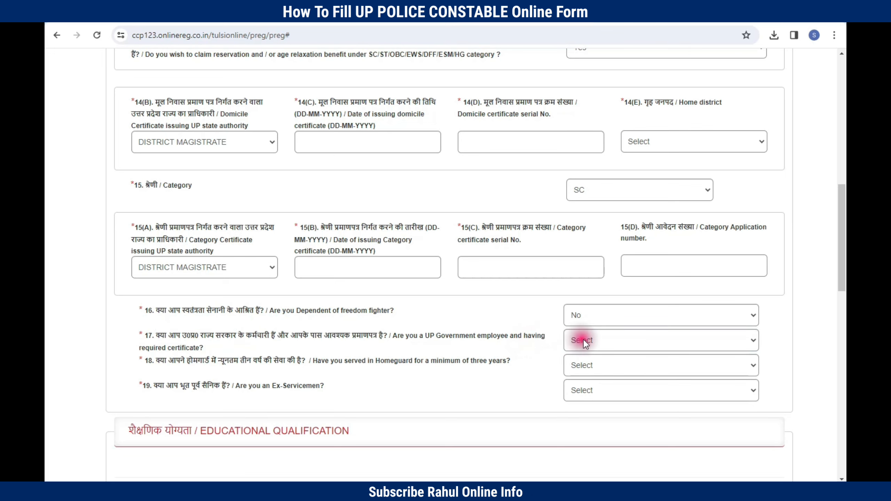
{"action": "left_click", "coordinate": [584, 339]}
{"action": "left_click", "coordinate": [587, 375]}
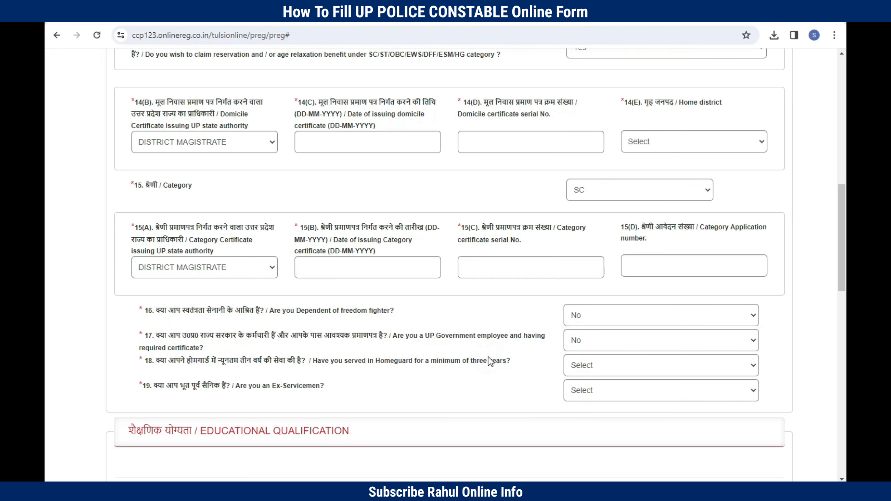
Step: Answer No to the Homeguard service and Ex-Servicemen questions
{"action": "left_click", "coordinate": [259, 362]}
{"action": "left_click", "coordinate": [593, 366]}
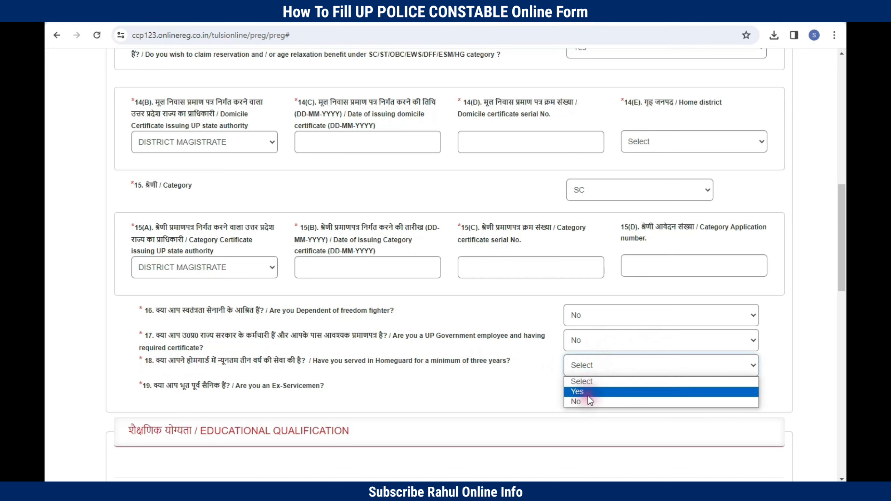
{"action": "left_click", "coordinate": [583, 402]}
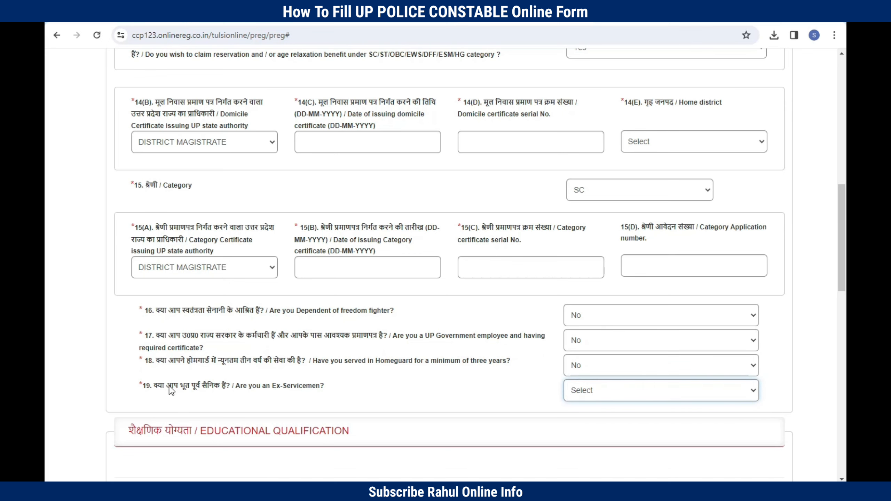
{"action": "left_click", "coordinate": [588, 391]}
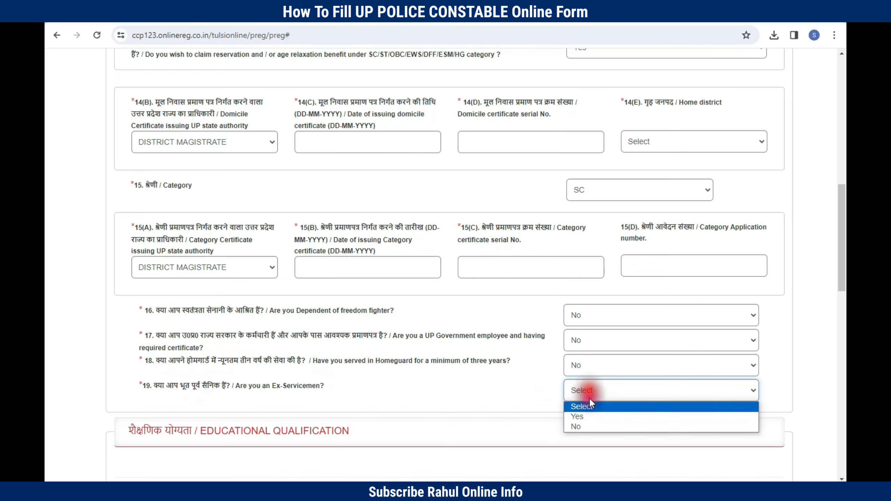
{"action": "left_click", "coordinate": [579, 425]}
{"action": "scroll", "coordinate": [773, 163], "scroll_direction": "up", "scroll_amount": 2}
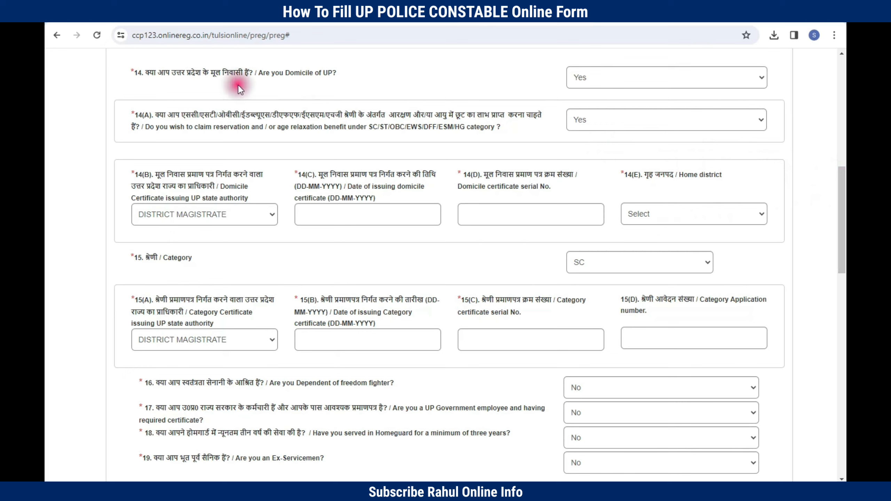
Step: Change the Q14 Domicile of UP answer back to No
{"action": "left_click_drag", "start_coordinate": [238, 85], "coordinate": [255, 83]}
{"action": "left_click", "coordinate": [255, 82]}
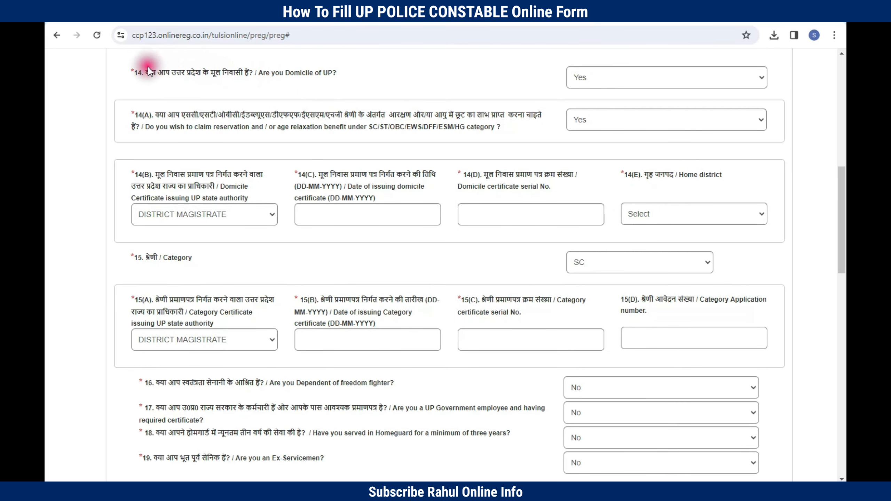
{"action": "left_click_drag", "start_coordinate": [135, 72], "coordinate": [558, 434]}
{"action": "left_click", "coordinate": [323, 77]}
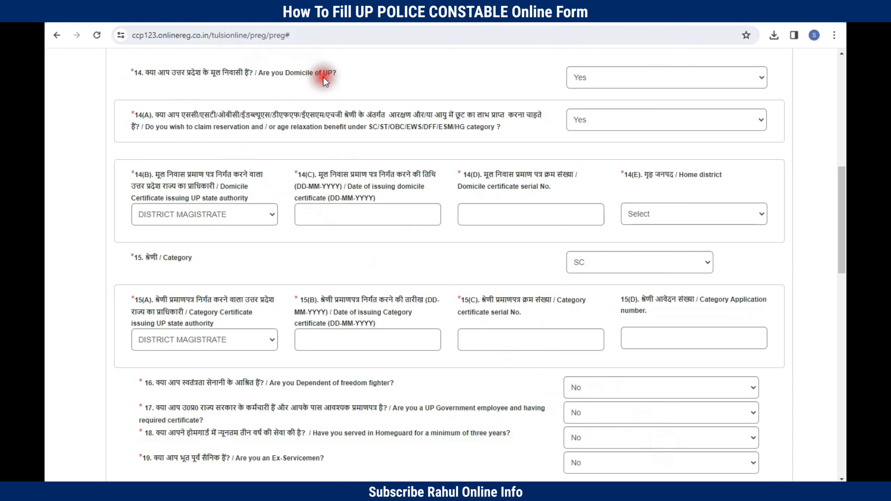
{"action": "left_click", "coordinate": [600, 82]}
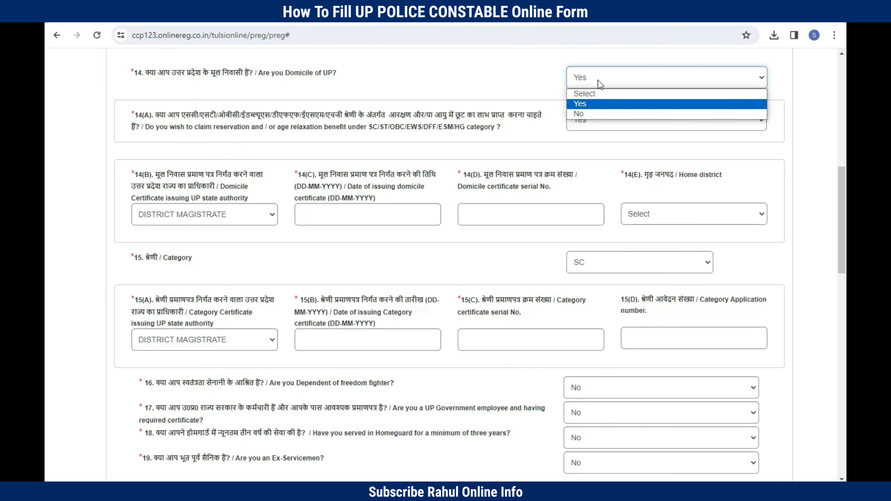
{"action": "left_click", "coordinate": [579, 114]}
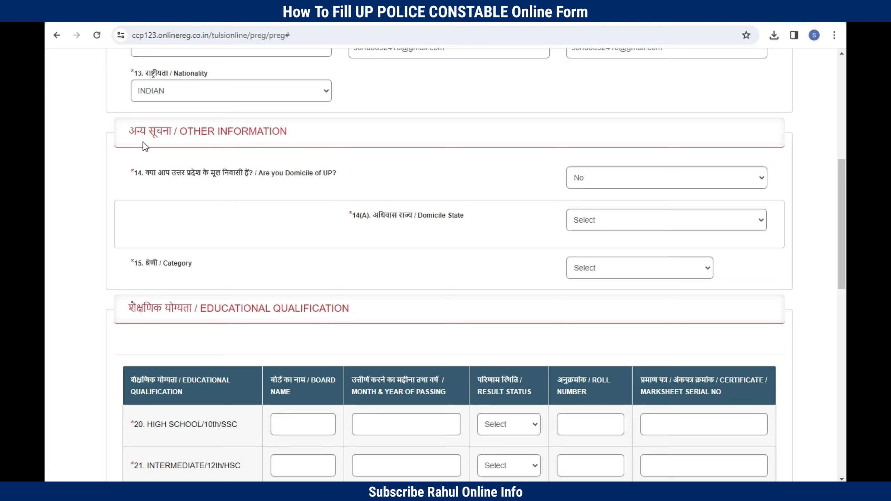
{"action": "left_click", "coordinate": [187, 158]}
{"action": "left_click", "coordinate": [195, 163]}
{"action": "left_click", "coordinate": [584, 178]}
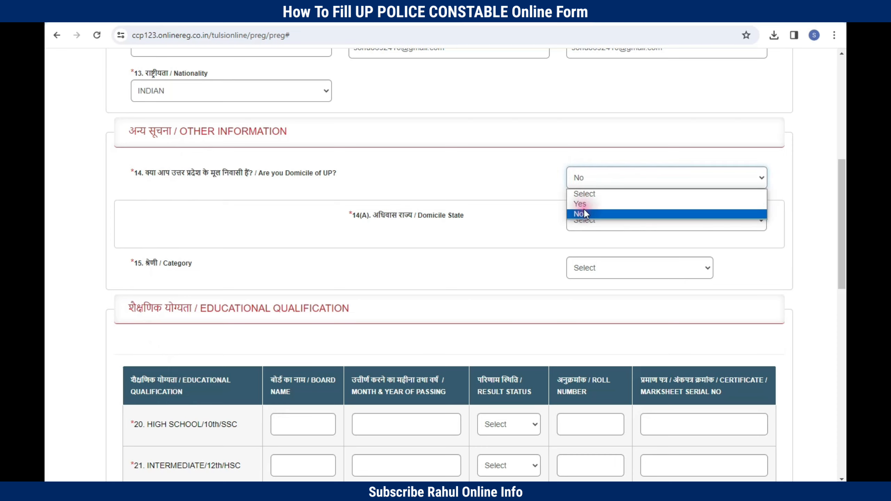
{"action": "left_click", "coordinate": [356, 219]}
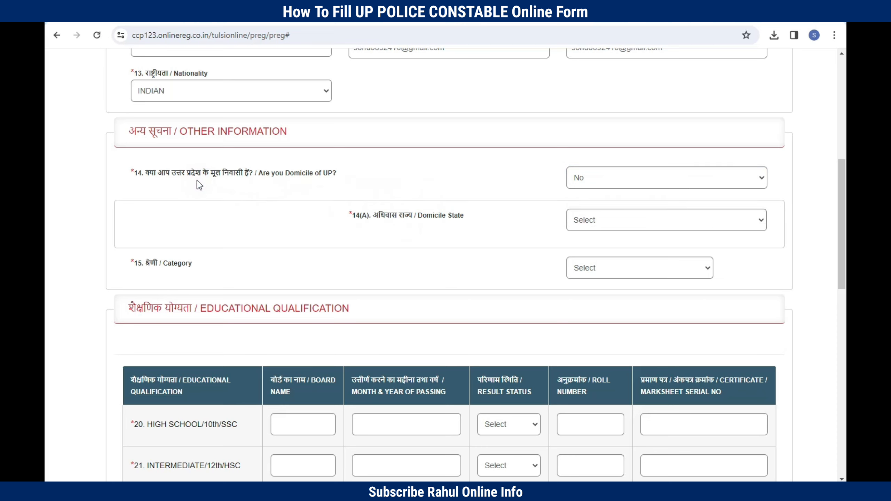
Step: Choose NCT-DELHI as domicile state and GENERAL as category
{"action": "left_click", "coordinate": [392, 219]}
{"action": "left_click_drag", "start_coordinate": [374, 214], "coordinate": [487, 216]}
{"action": "left_click", "coordinate": [589, 228]}
{"action": "left_click", "coordinate": [596, 332]}
{"action": "mouse_move", "coordinate": [193, 269]}
{"action": "left_mouse_down"}
{"action": "mouse_move", "coordinate": [131, 265]}
{"action": "mouse_move", "coordinate": [201, 272]}
{"action": "left_mouse_up"}
{"action": "left_click", "coordinate": [593, 269]}
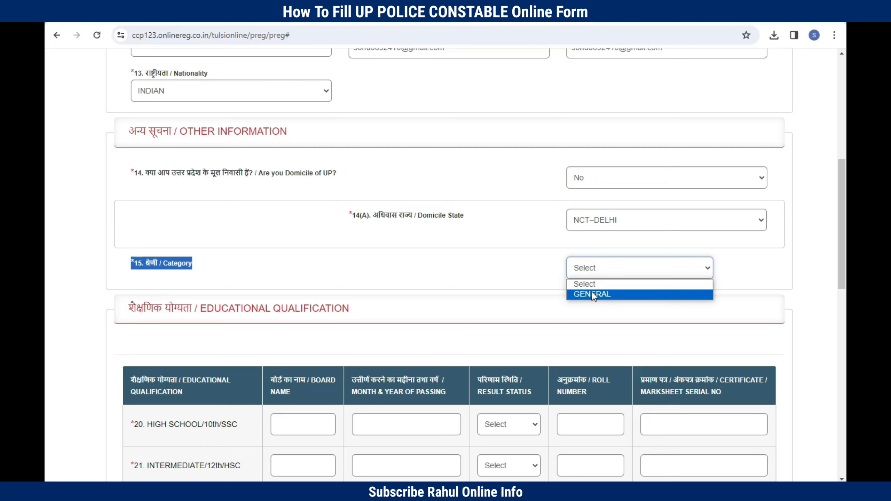
{"action": "left_click", "coordinate": [593, 294]}
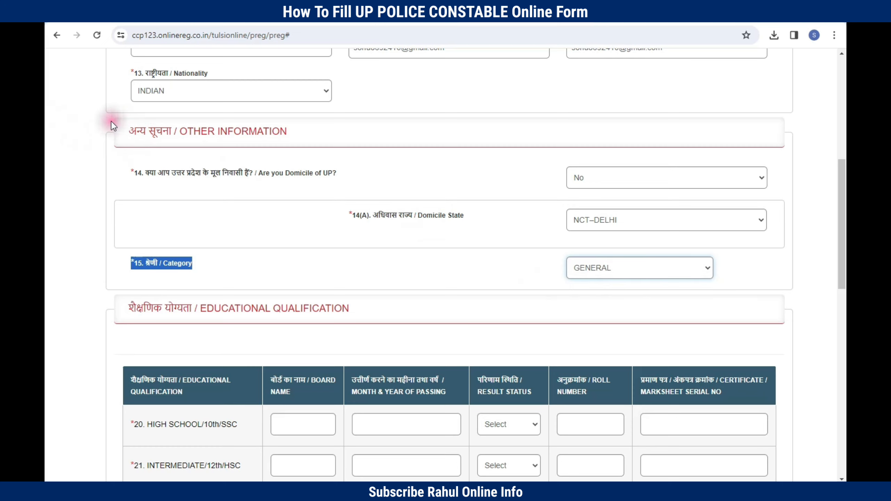
{"action": "left_click_drag", "start_coordinate": [112, 121], "coordinate": [751, 298]}
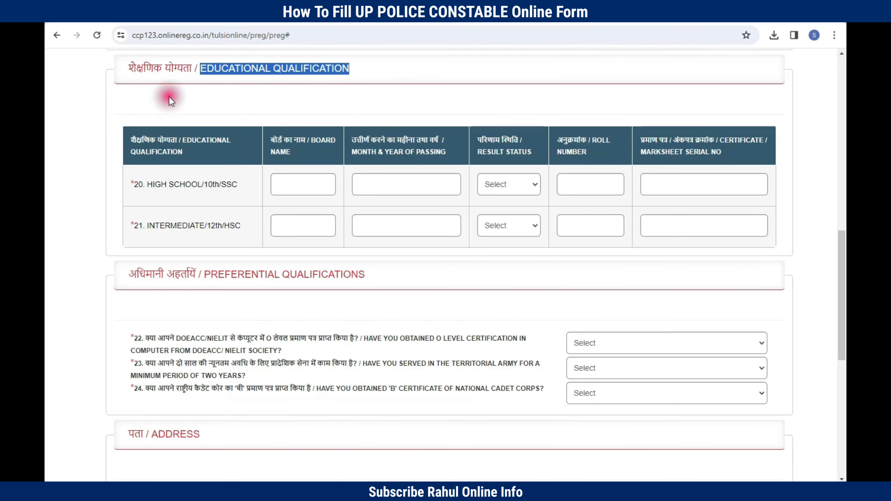
{"action": "left_click", "coordinate": [191, 92]}
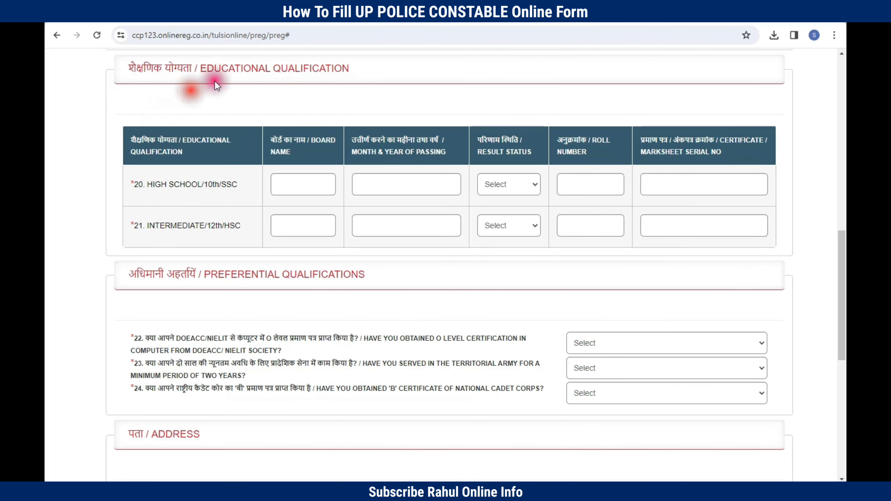
{"action": "left_click_drag", "start_coordinate": [203, 69], "coordinate": [380, 74]}
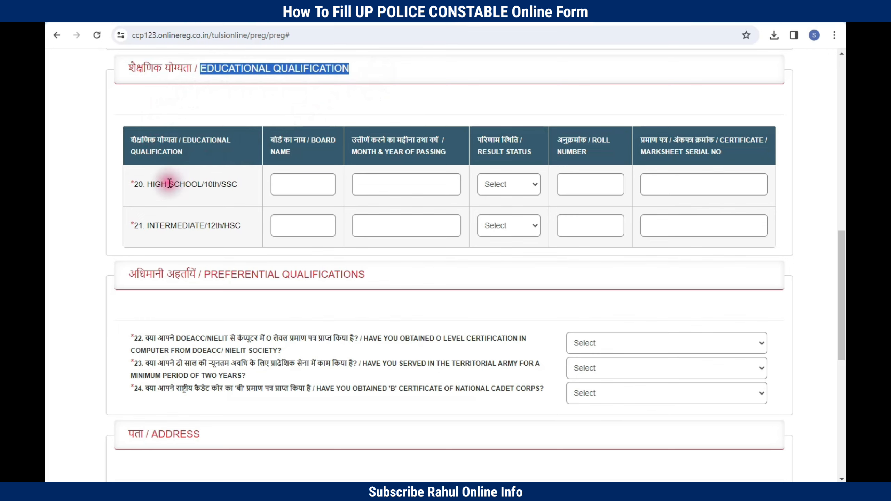
{"action": "left_click_drag", "start_coordinate": [147, 184], "coordinate": [240, 187]}
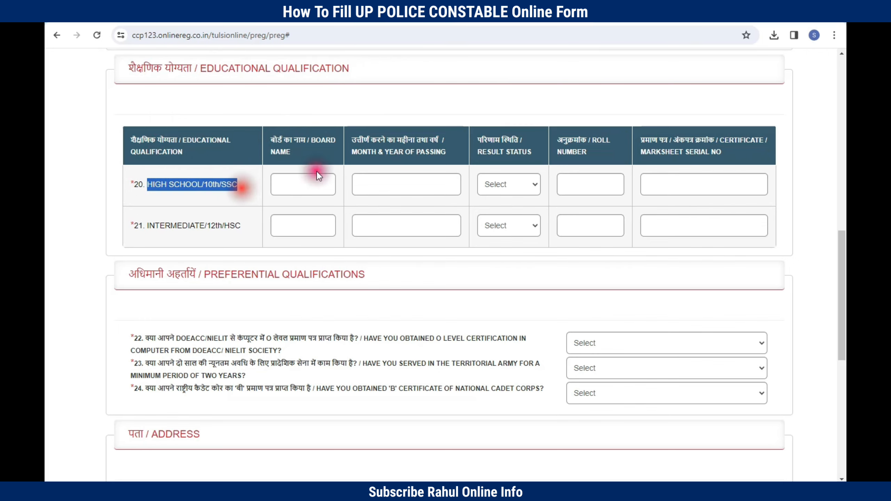
{"action": "left_click_drag", "start_coordinate": [270, 140], "coordinate": [294, 141]}
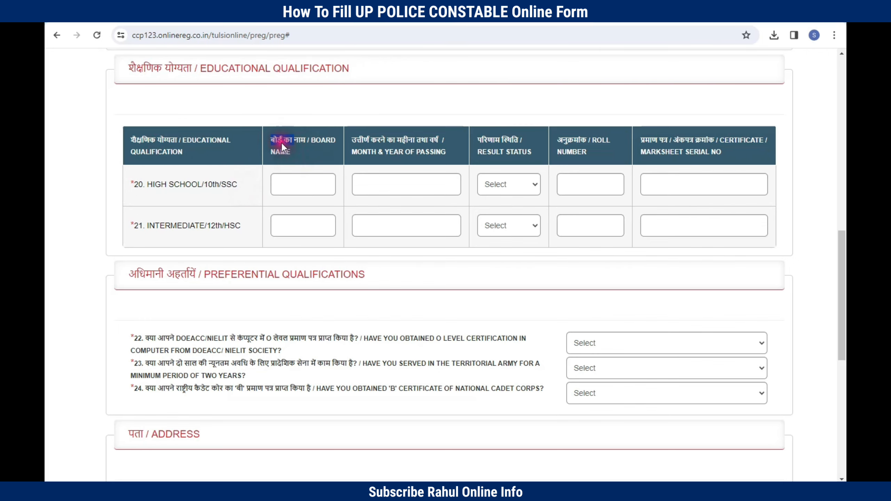
{"action": "key", "text": "Tab"}
{"action": "type", "text": "CBSE"}
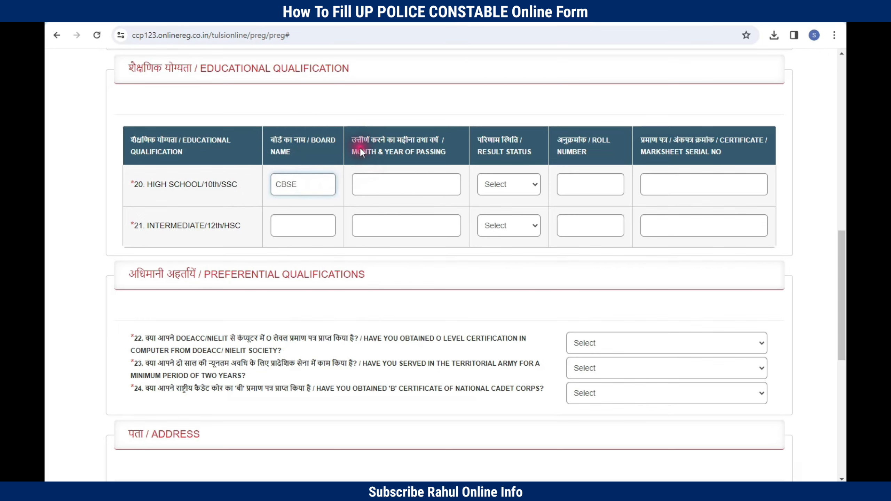
{"action": "left_click", "coordinate": [376, 184]}
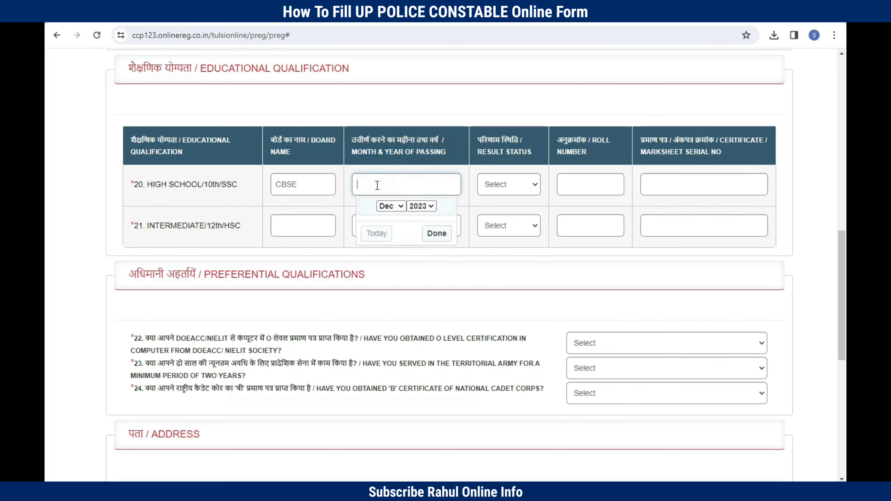
{"action": "left_click", "coordinate": [399, 215]}
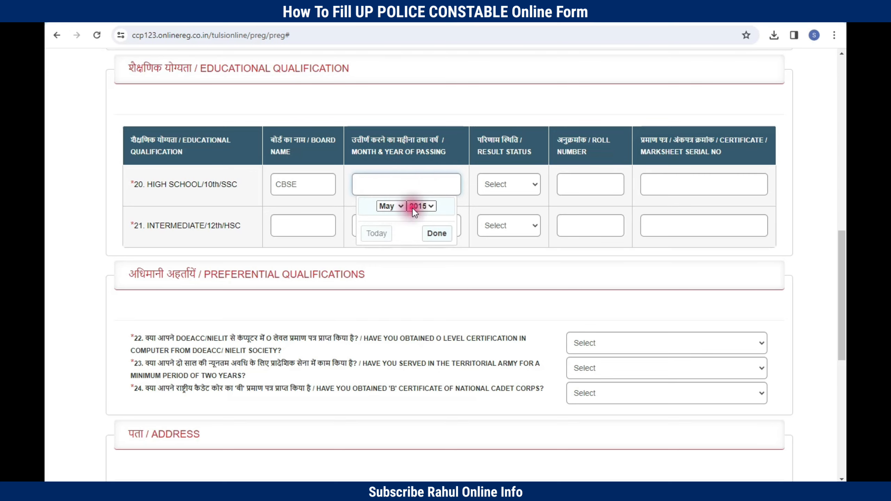
{"action": "left_click", "coordinate": [436, 234]}
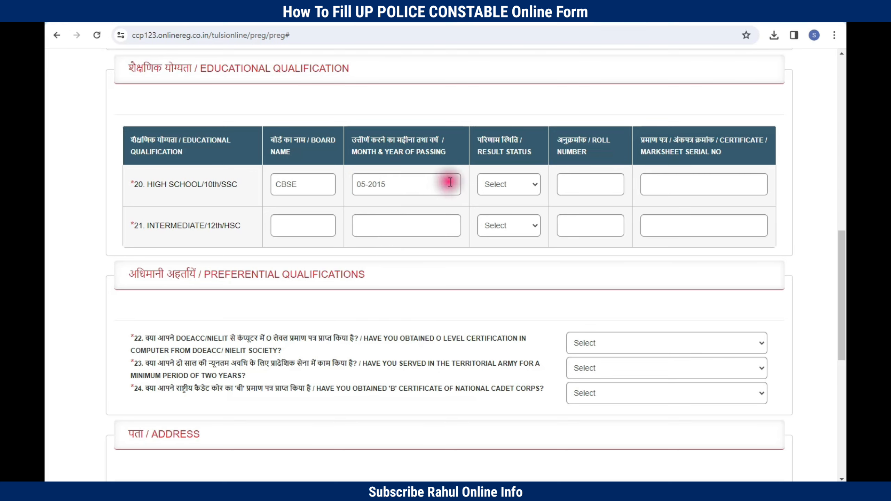
Step: Mark the High School result PASS and fill in the roll number and marksheet serial number
{"action": "left_click", "coordinate": [507, 185]}
{"action": "left_click", "coordinate": [495, 211]}
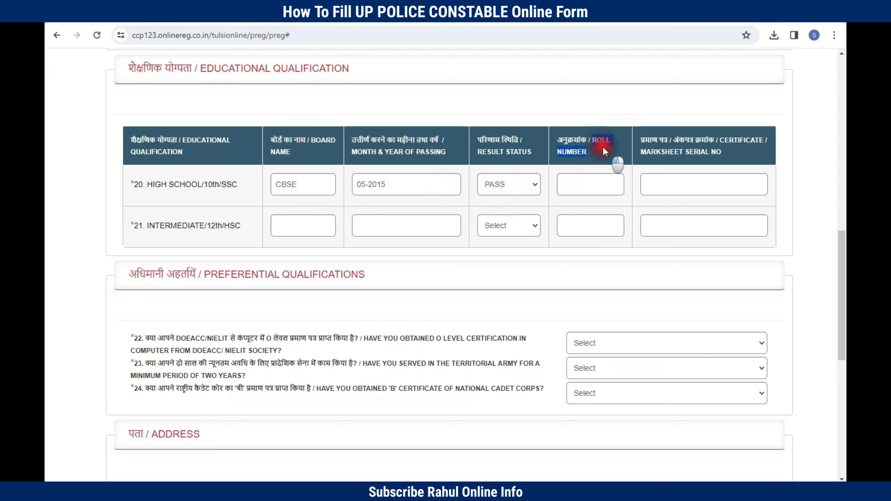
{"action": "left_click", "coordinate": [569, 188]}
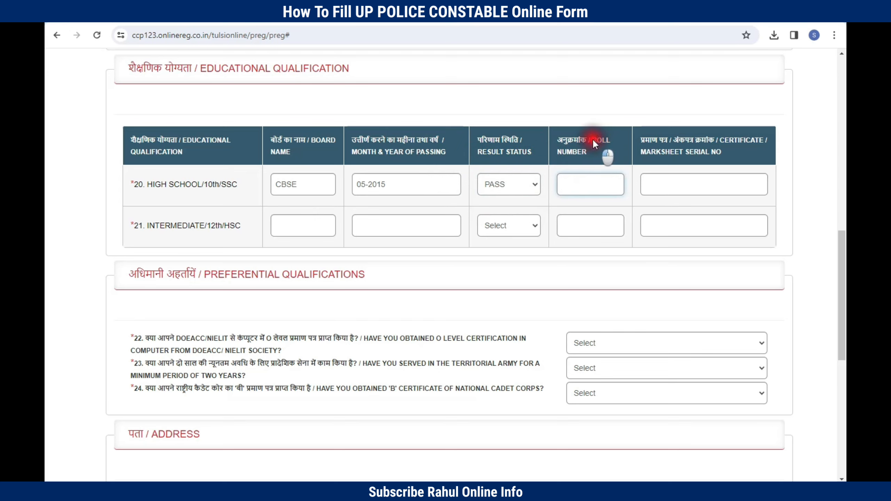
{"action": "left_click_drag", "start_coordinate": [592, 140], "coordinate": [586, 171]}
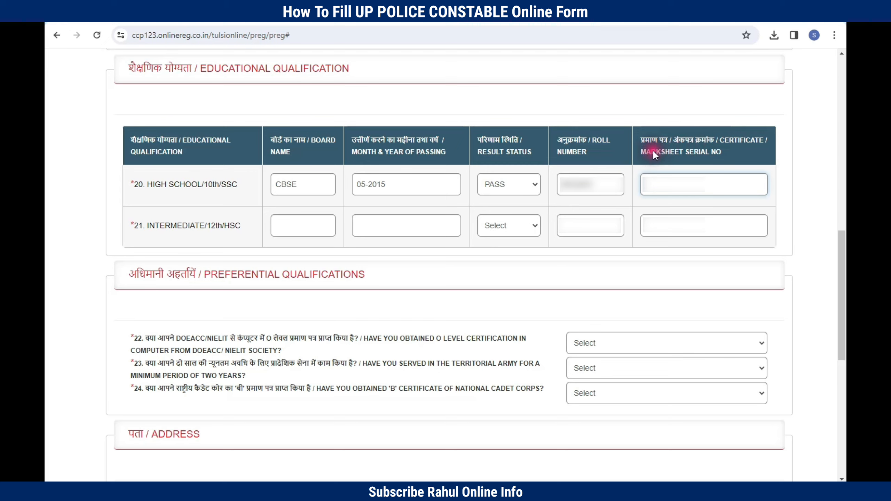
{"action": "left_click_drag", "start_coordinate": [723, 140], "coordinate": [743, 151]}
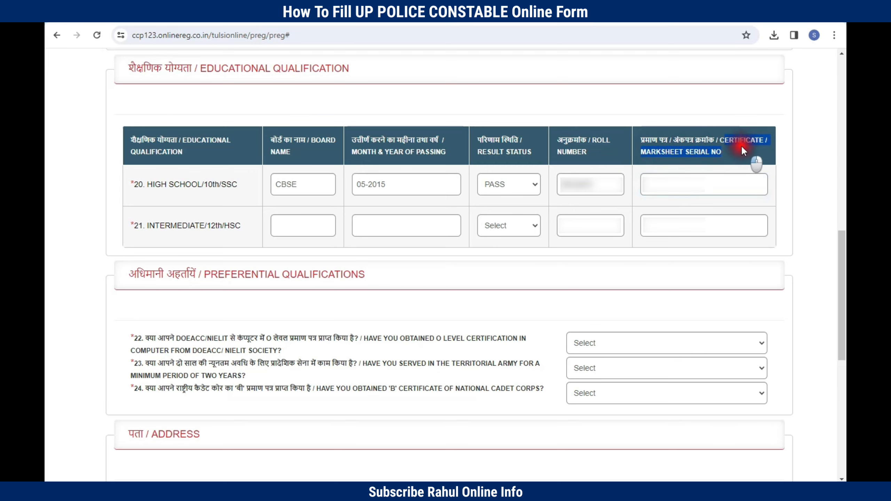
{"action": "left_click", "coordinate": [710, 153]}
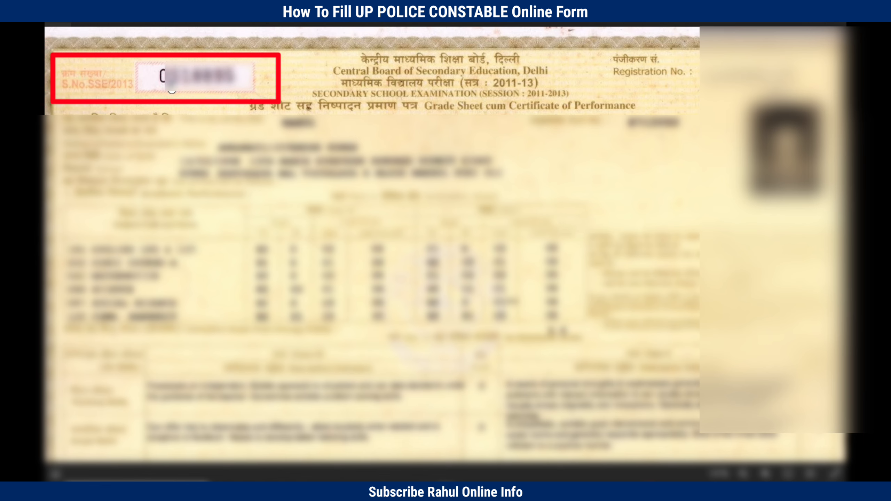
{"action": "left_click_drag", "start_coordinate": [171, 86], "coordinate": [259, 82]}
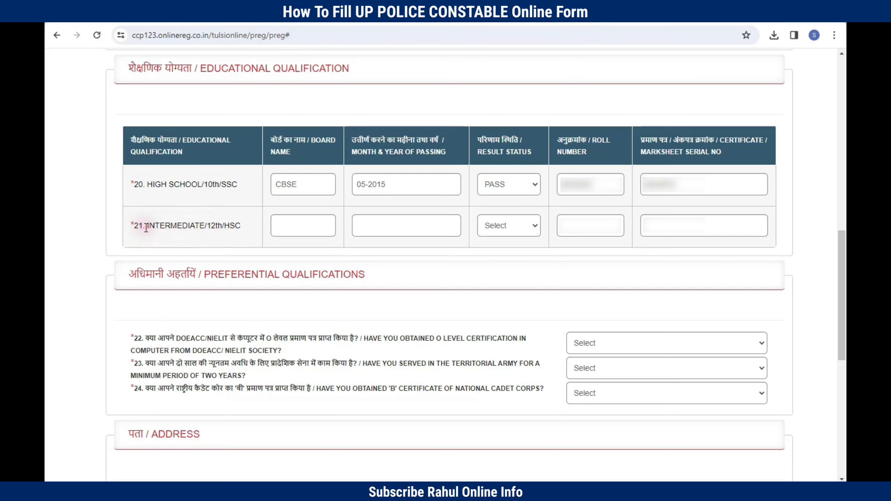
Step: Enter CBSE as the Intermediate board name and 05-2017 as its passing month and year
{"action": "left_click_drag", "start_coordinate": [146, 227], "coordinate": [211, 227]}
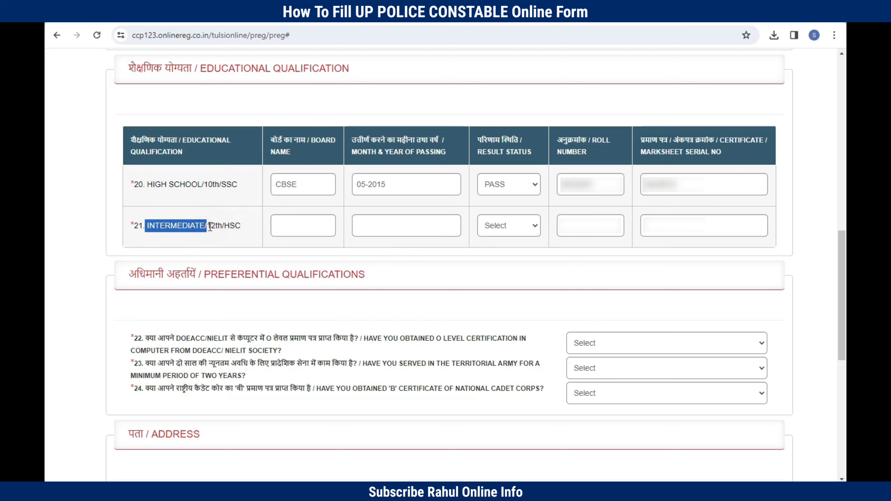
{"action": "left_click", "coordinate": [242, 208]}
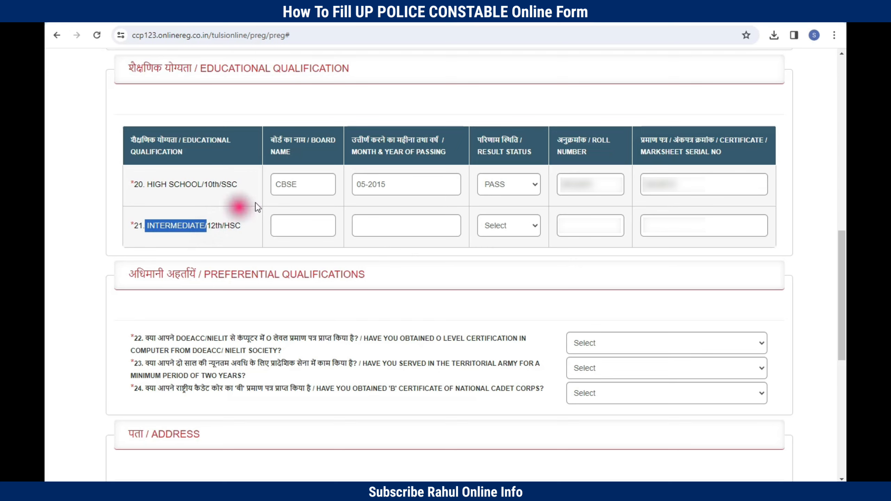
{"action": "left_click", "coordinate": [294, 223]}
{"action": "type", "text": "CBS"}
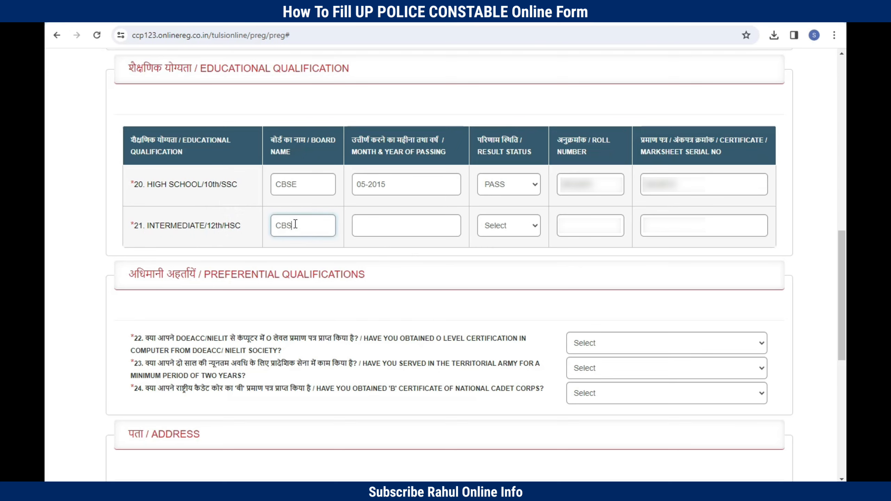
{"action": "type", "text": "E"}
{"action": "key", "text": "Tab"}
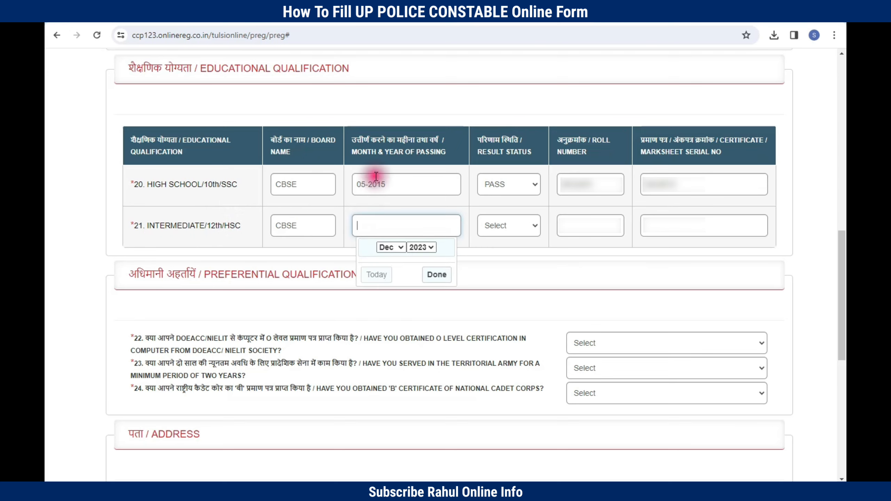
{"action": "left_click", "coordinate": [378, 217]}
{"action": "left_click", "coordinate": [406, 253]}
{"action": "left_click", "coordinate": [391, 232]}
{"action": "left_click", "coordinate": [390, 231]}
{"action": "type", "text": "05-2017"}
{"action": "left_click", "coordinate": [481, 160]}
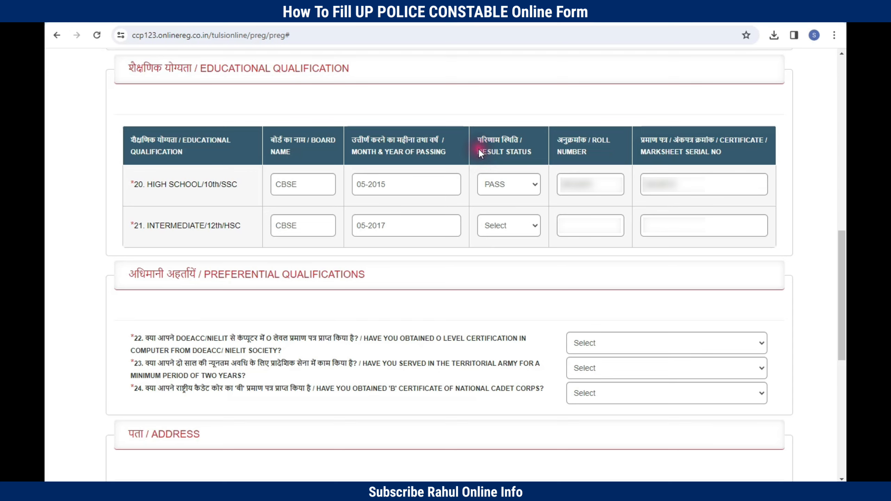
Step: Set the Intermediate result to PASS and fill in its roll number and marksheet serial number
{"action": "left_click_drag", "start_coordinate": [480, 152], "coordinate": [532, 151]}
{"action": "left_click", "coordinate": [508, 225]}
{"action": "left_click", "coordinate": [500, 248]}
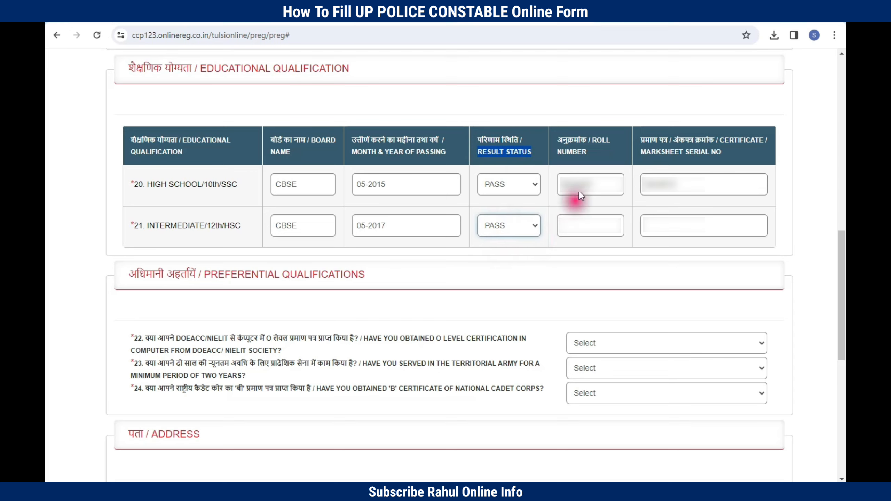
{"action": "left_click", "coordinate": [565, 225]}
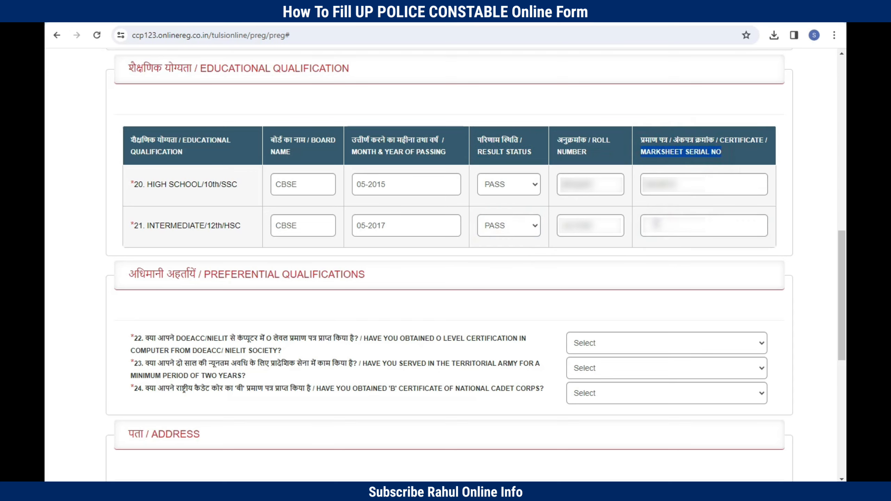
{"action": "left_click_drag", "start_coordinate": [641, 152], "coordinate": [722, 153]}
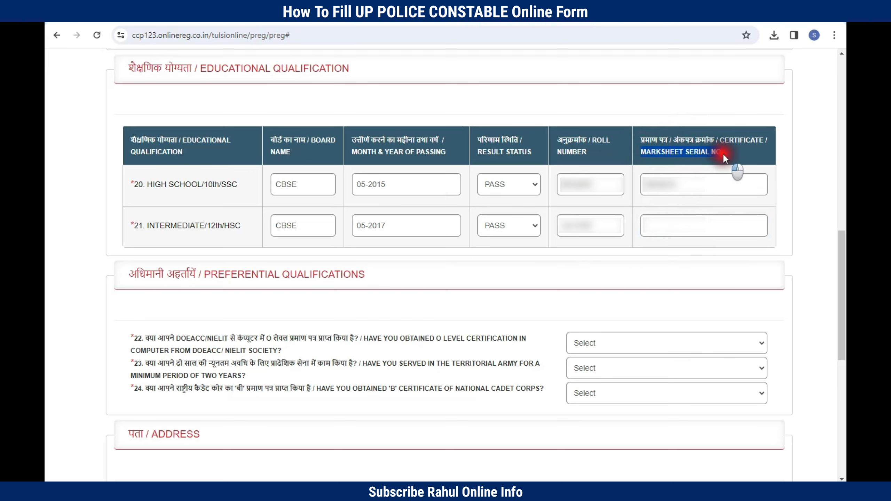
{"action": "left_click", "coordinate": [659, 225]}
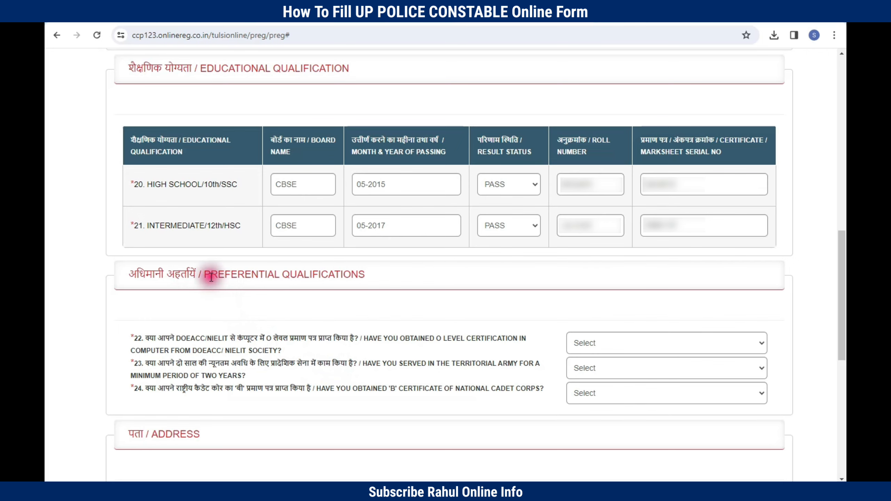
Step: Answer No to the O Level, Territorial Army and NCC 'B' certificate questions, then scroll to Address
{"action": "left_click_drag", "start_coordinate": [211, 277], "coordinate": [364, 275]}
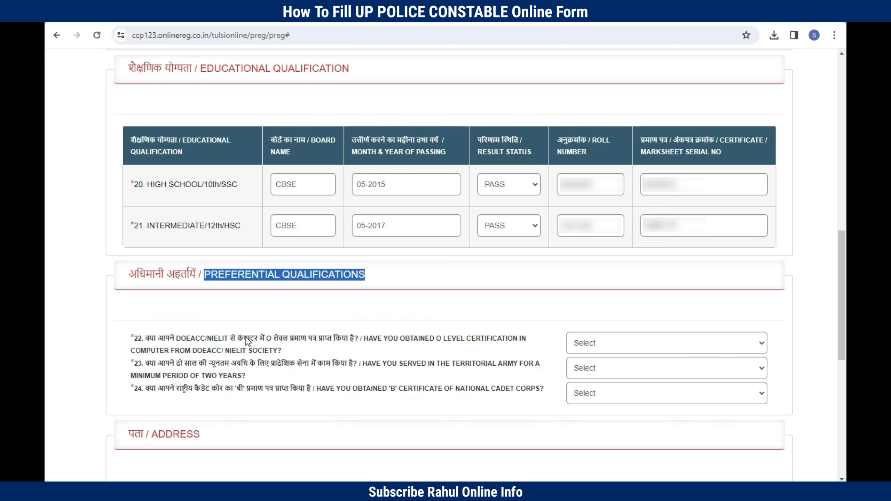
{"action": "left_click", "coordinate": [604, 345]}
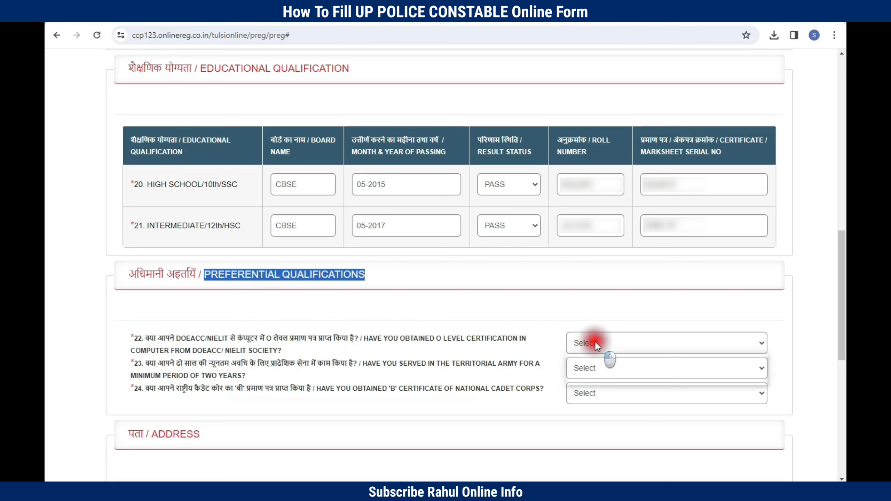
{"action": "left_click", "coordinate": [581, 370]}
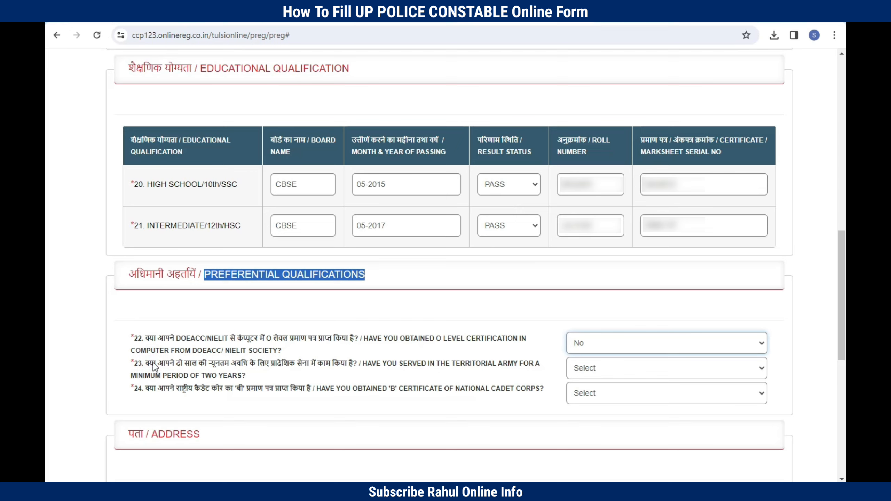
{"action": "left_click", "coordinate": [582, 368]}
{"action": "left_click", "coordinate": [584, 367]}
{"action": "left_click", "coordinate": [583, 367]}
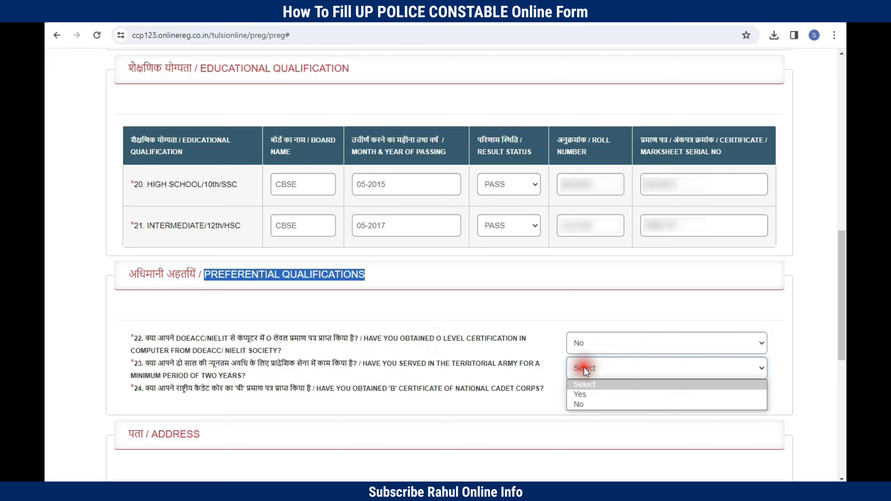
{"action": "left_click", "coordinate": [584, 404]}
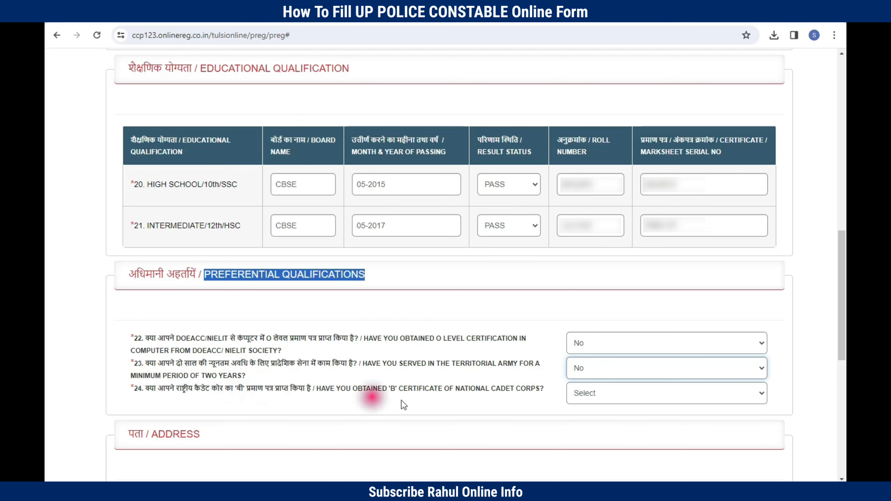
{"action": "left_click", "coordinate": [610, 393]}
{"action": "left_click", "coordinate": [592, 429]}
{"action": "scroll", "coordinate": [368, 99], "scroll_direction": "down", "scroll_amount": 10}
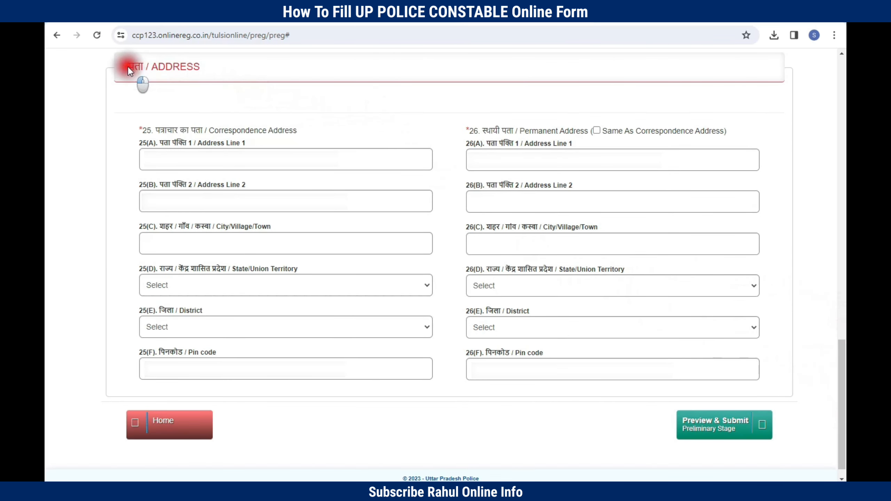
Step: Set the correspondence state to NCT-DELHI and fill in the district name and pin code
{"action": "left_click_drag", "start_coordinate": [138, 68], "coordinate": [232, 72]}
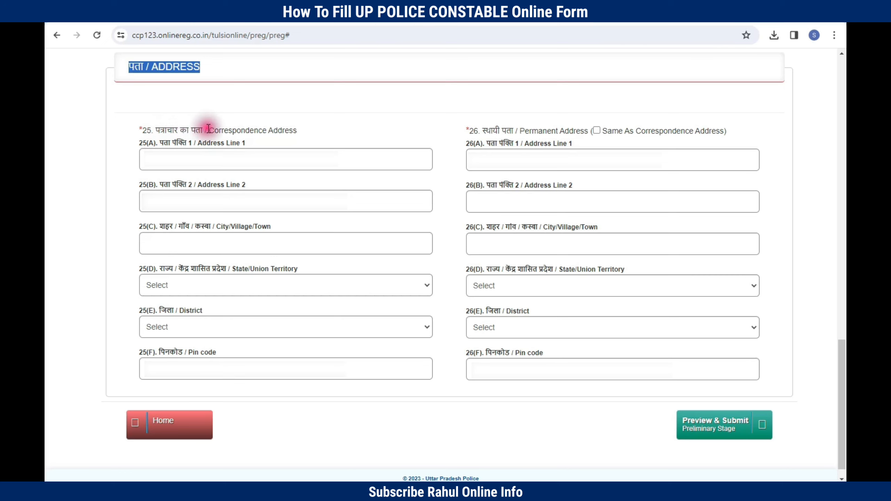
{"action": "left_click_drag", "start_coordinate": [206, 130], "coordinate": [238, 140]}
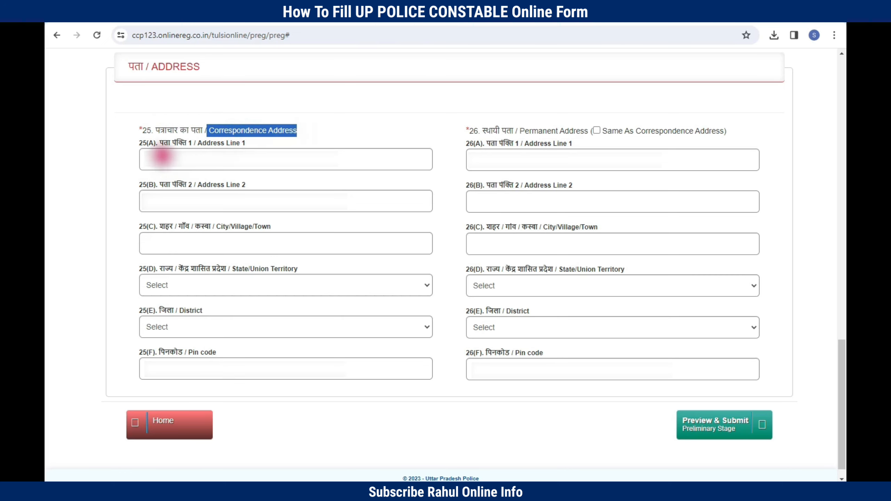
{"action": "left_click_drag", "start_coordinate": [142, 140], "coordinate": [297, 316]}
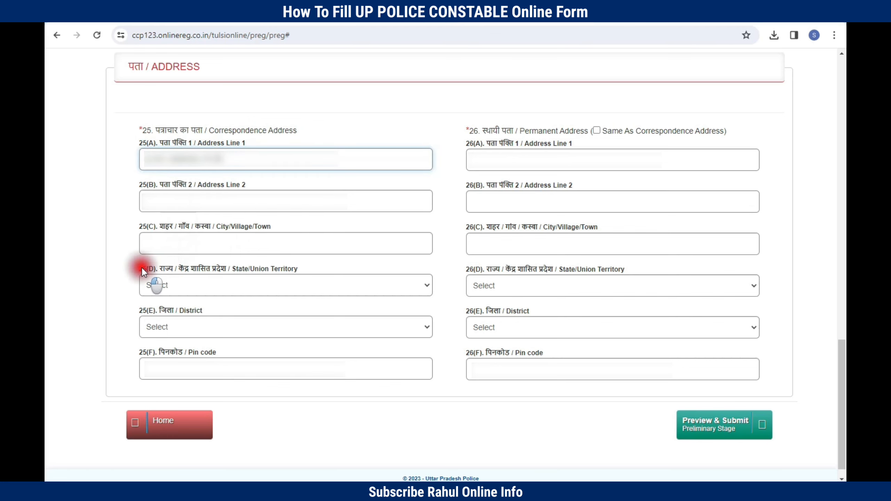
{"action": "left_click", "coordinate": [172, 285]}
{"action": "scroll", "coordinate": [177, 218], "scroll_direction": "down", "scroll_amount": 5}
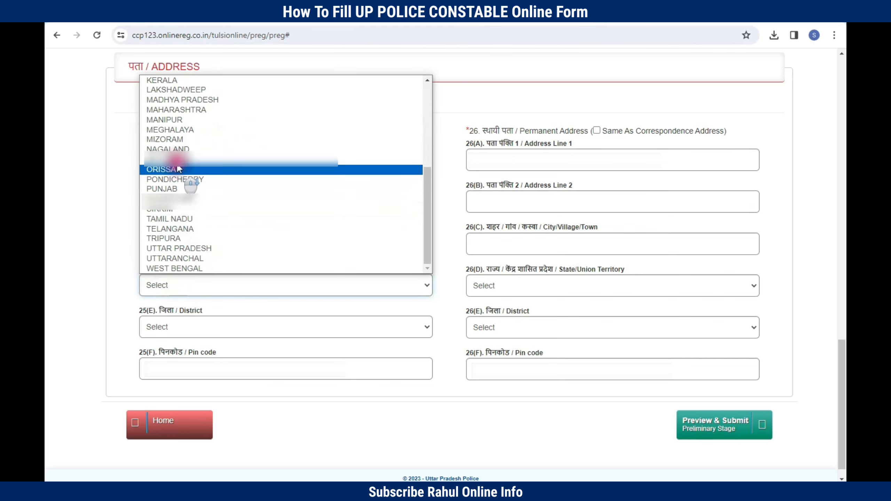
{"action": "left_click", "coordinate": [174, 176]}
{"action": "left_click_drag", "start_coordinate": [199, 311], "coordinate": [249, 316]}
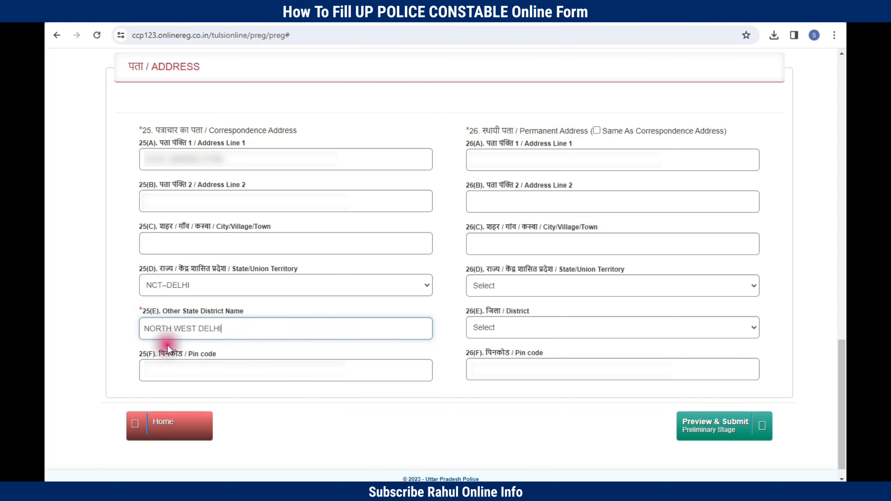
{"action": "left_click", "coordinate": [164, 350]}
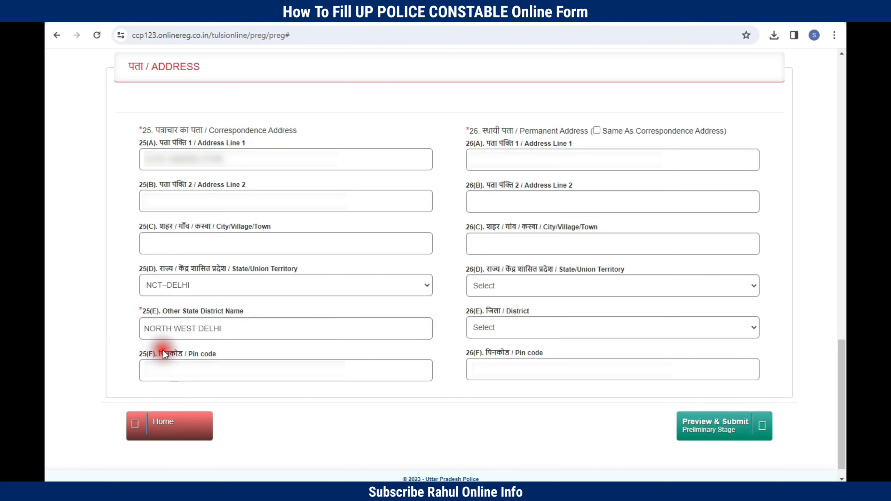
{"action": "left_click_drag", "start_coordinate": [142, 355], "coordinate": [225, 356]}
{"action": "left_click", "coordinate": [193, 373]}
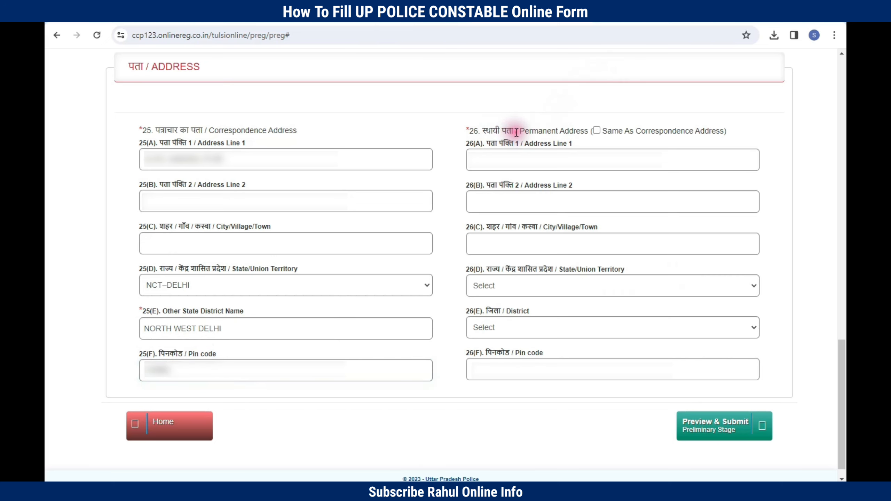
Step: Tick 'Same As Correspondence Address' for the permanent address and open the preliminary stage preview
{"action": "left_click_drag", "start_coordinate": [518, 131], "coordinate": [589, 131]}
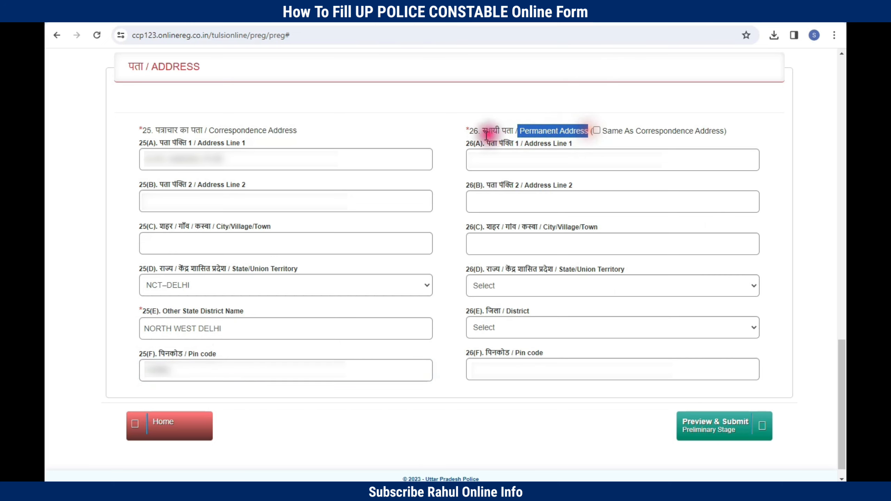
{"action": "left_click_drag", "start_coordinate": [469, 130], "coordinate": [586, 132]}
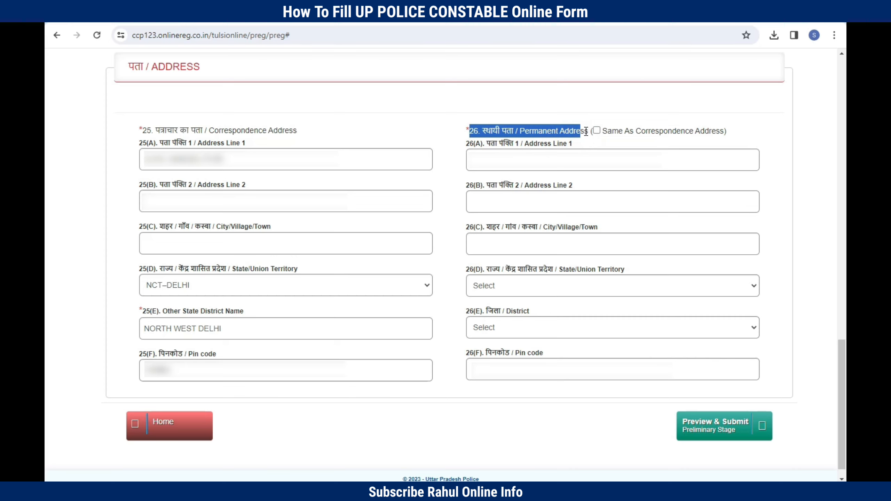
{"action": "left_click", "coordinate": [596, 131]}
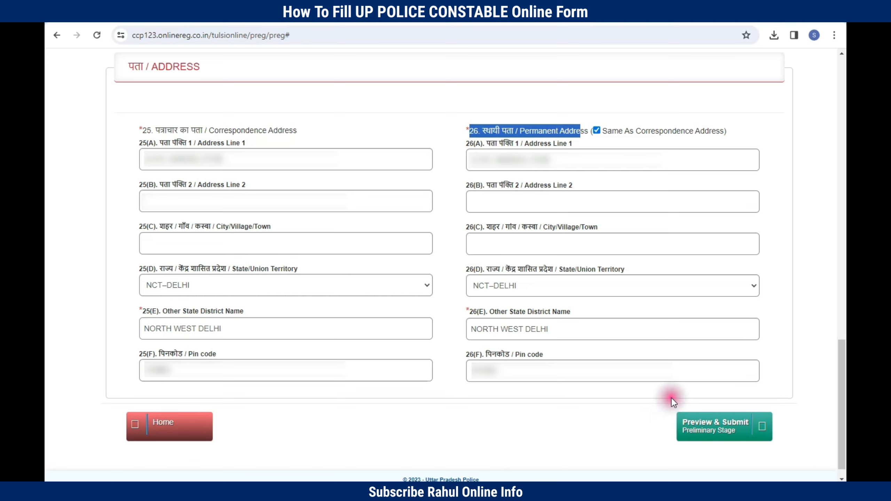
{"action": "left_click", "coordinate": [698, 420]}
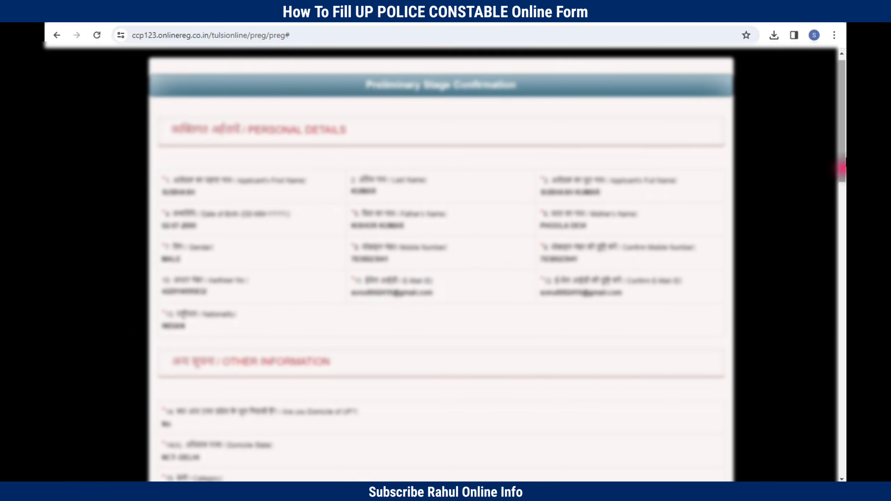
Step: Tick all seven declaration checkboxes, 01 through 07
{"action": "left_click_drag", "start_coordinate": [842, 133], "coordinate": [841, 417]}
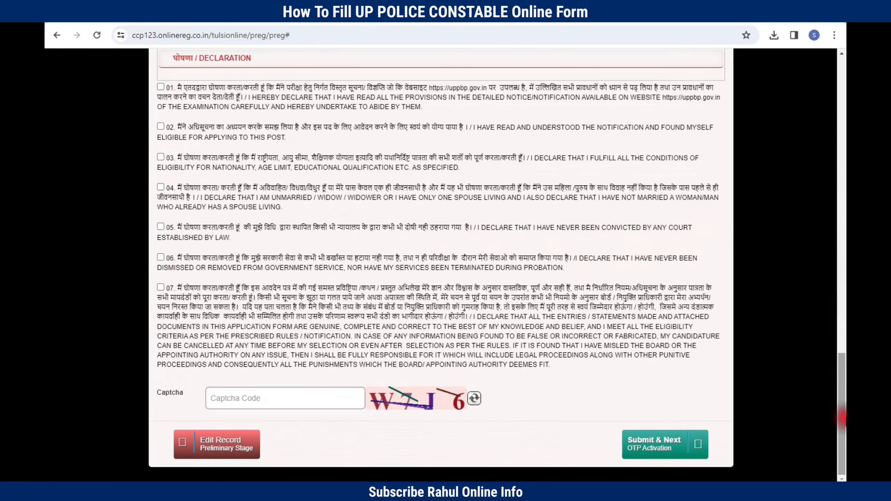
{"action": "scroll", "coordinate": [257, 86], "scroll_direction": "up", "scroll_amount": 1}
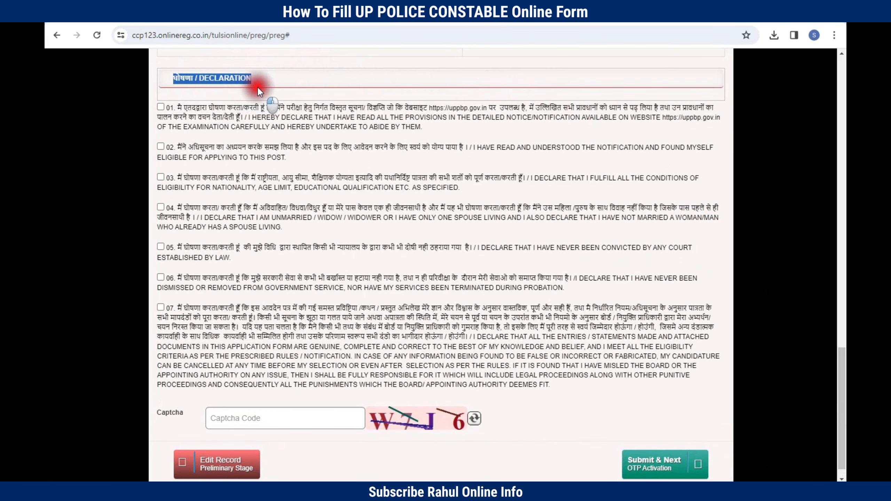
{"action": "left_click", "coordinate": [161, 147]}
{"action": "left_click", "coordinate": [161, 177]}
{"action": "left_click", "coordinate": [161, 207]}
{"action": "left_click", "coordinate": [160, 247]}
{"action": "left_click", "coordinate": [161, 277]}
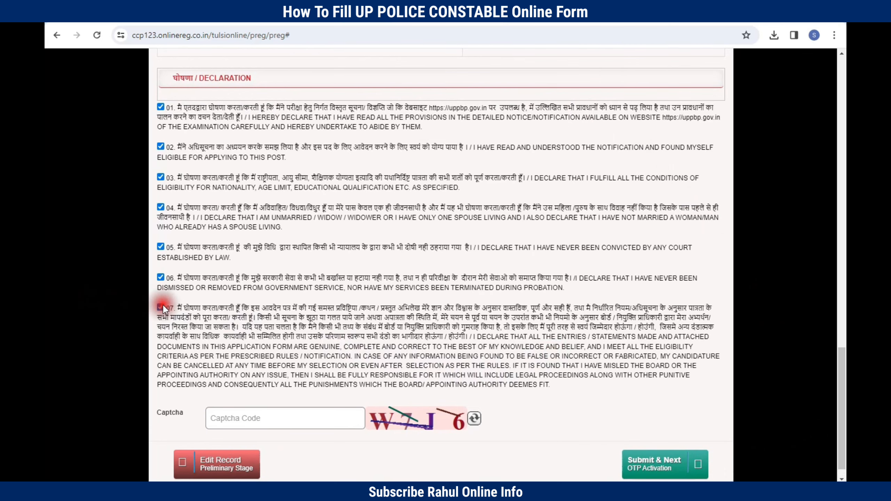
{"action": "left_click", "coordinate": [161, 307]}
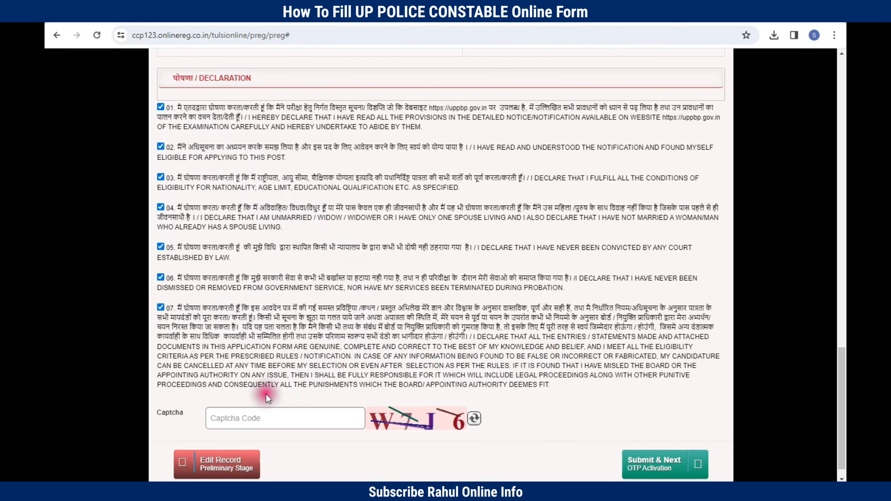
Step: Enter the captcha code and submit the preliminary registration for OTP activation
{"action": "double_click", "coordinate": [159, 414]}
{"action": "left_click", "coordinate": [309, 421]}
{"action": "type", "text": "W7J6"}
{"action": "scroll", "coordinate": [309, 424], "scroll_direction": "down", "scroll_amount": 1}
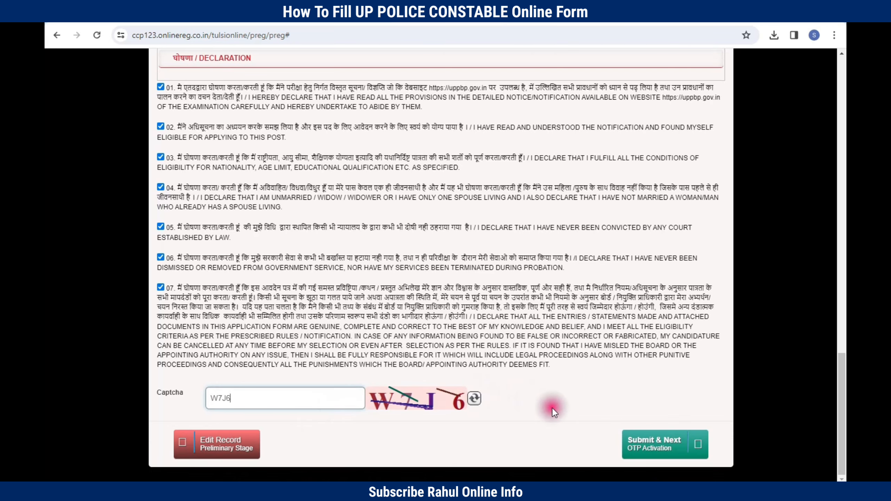
{"action": "left_click", "coordinate": [626, 437]}
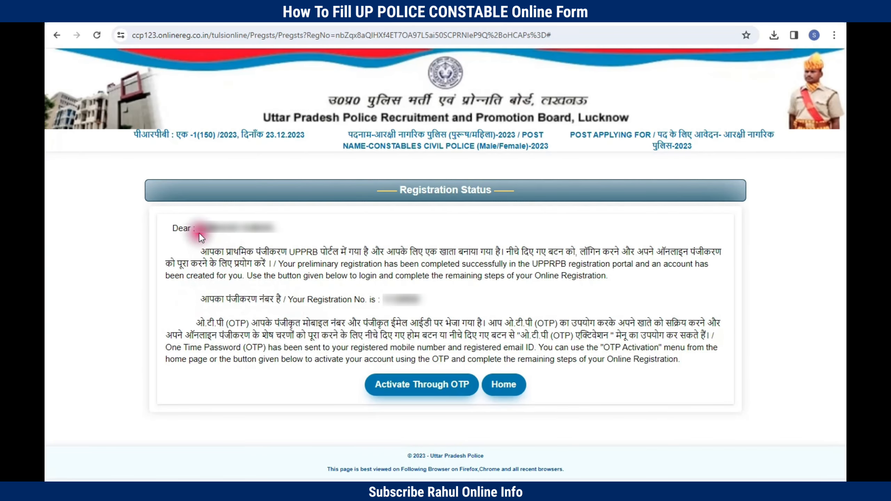
{"action": "left_click_drag", "start_coordinate": [172, 227], "coordinate": [461, 265]}
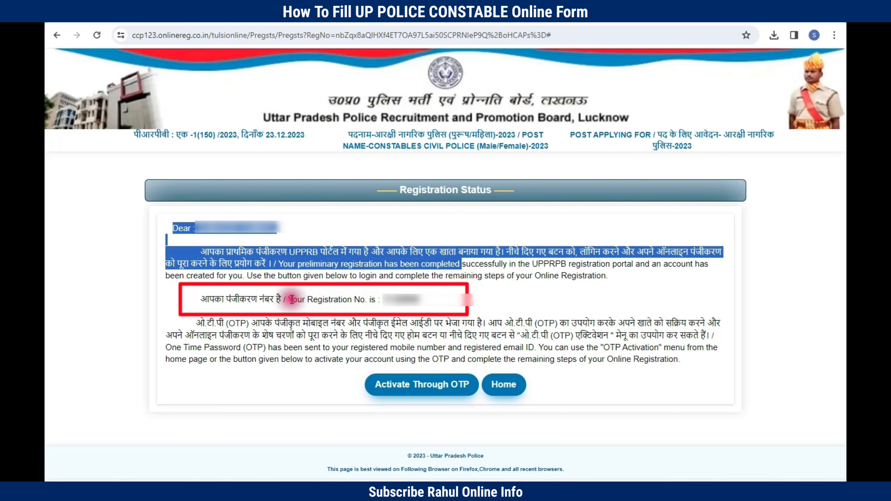
{"action": "left_click_drag", "start_coordinate": [247, 299], "coordinate": [438, 308]}
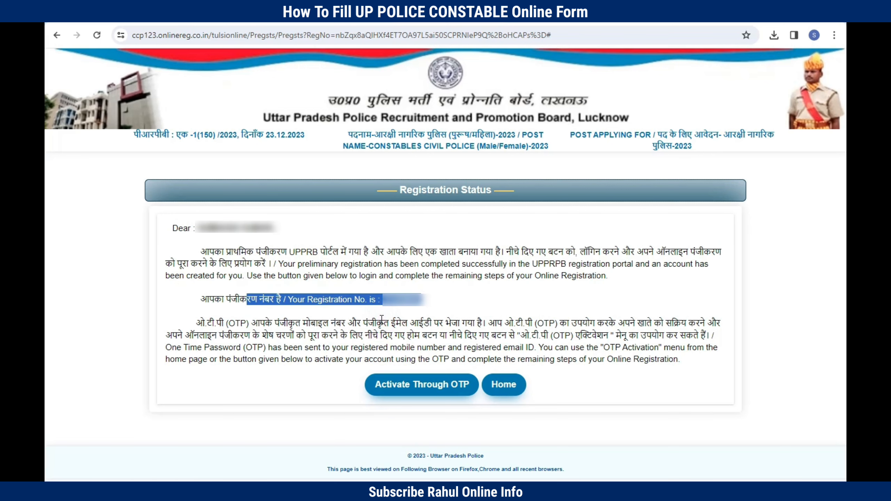
{"action": "left_click", "coordinate": [409, 390]}
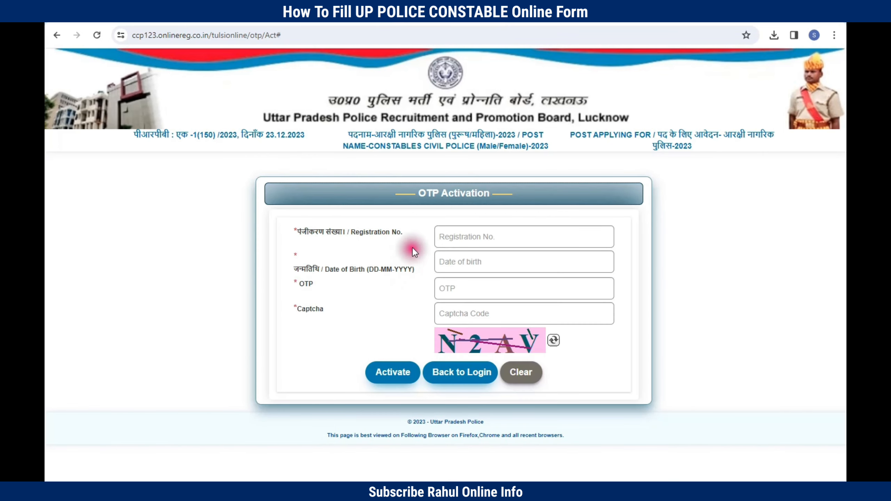
Step: Activate the registration with the registration number, OTP and captcha, then dismiss the confirmation
{"action": "left_click", "coordinate": [298, 231]}
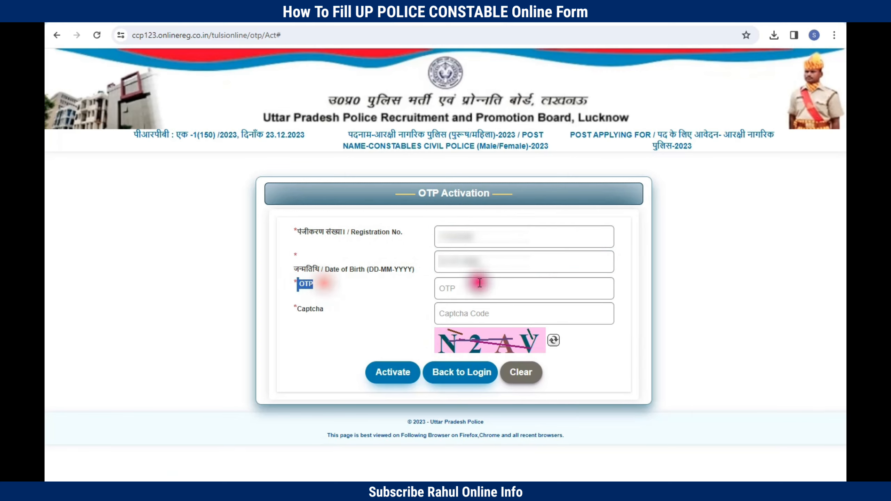
{"action": "left_click", "coordinate": [457, 290]}
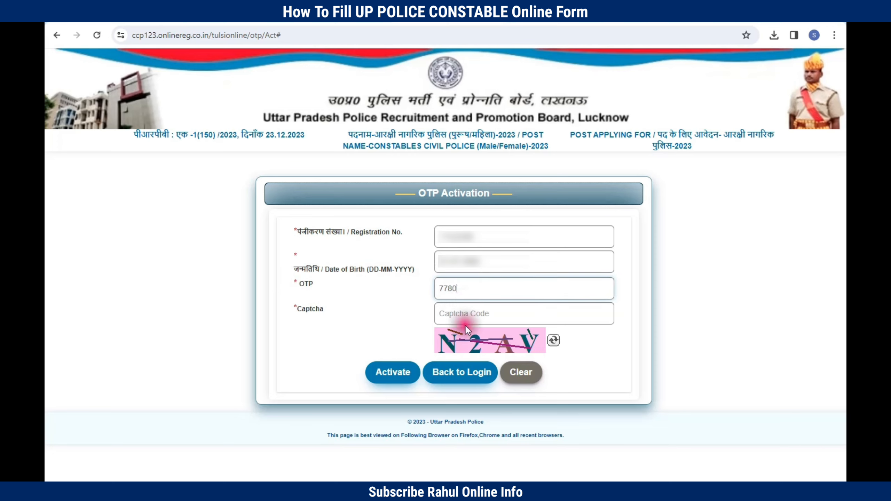
{"action": "left_click", "coordinate": [460, 315]}
{"action": "type", "text": "N2AV"}
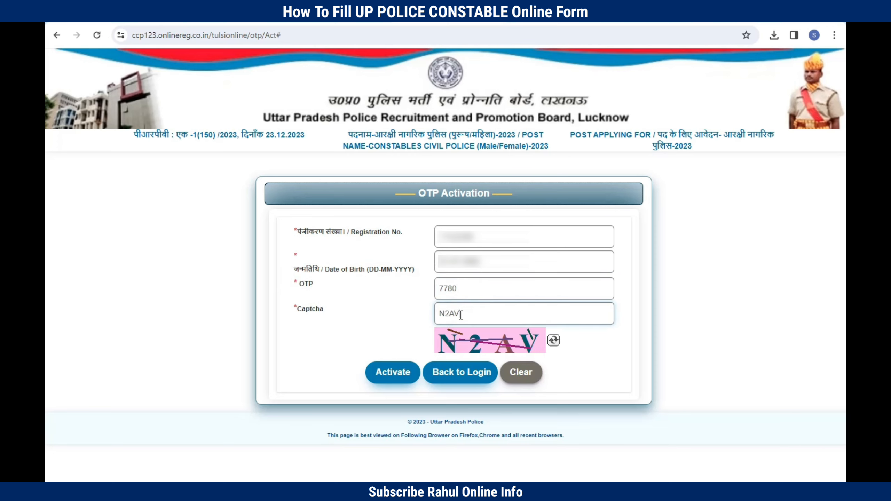
{"action": "left_click", "coordinate": [396, 372]}
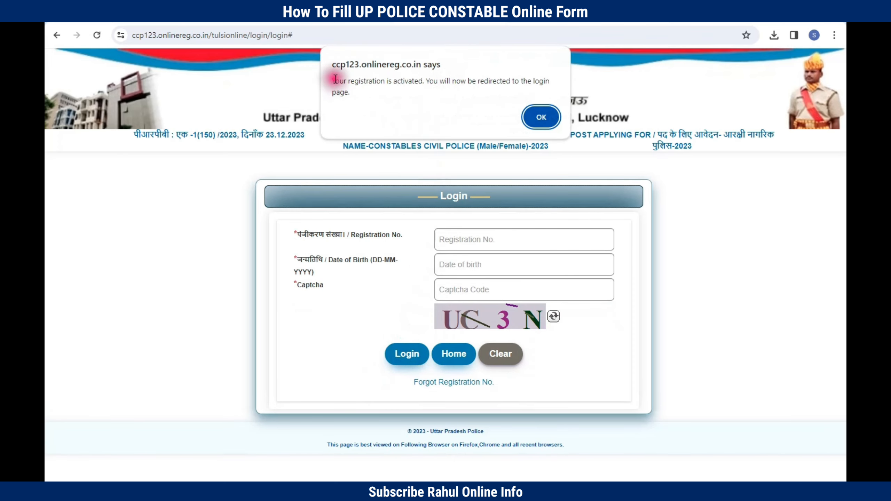
{"action": "left_click_drag", "start_coordinate": [335, 79], "coordinate": [422, 91]}
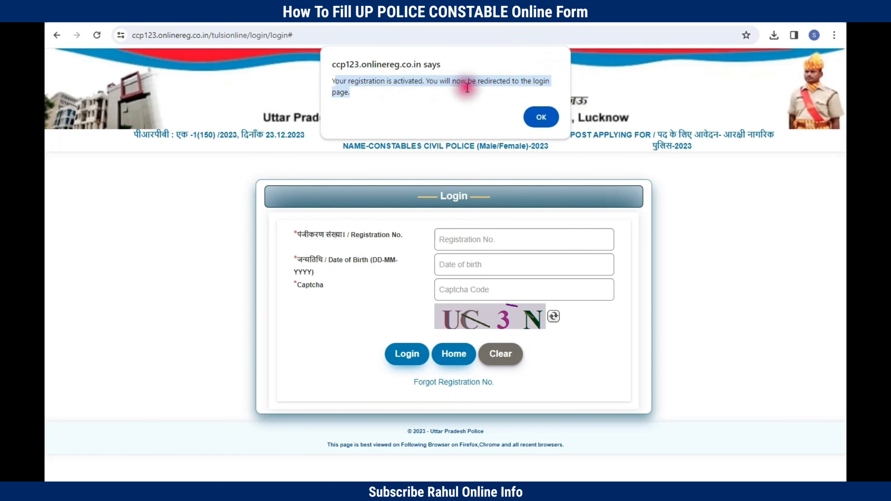
{"action": "left_click", "coordinate": [541, 117]}
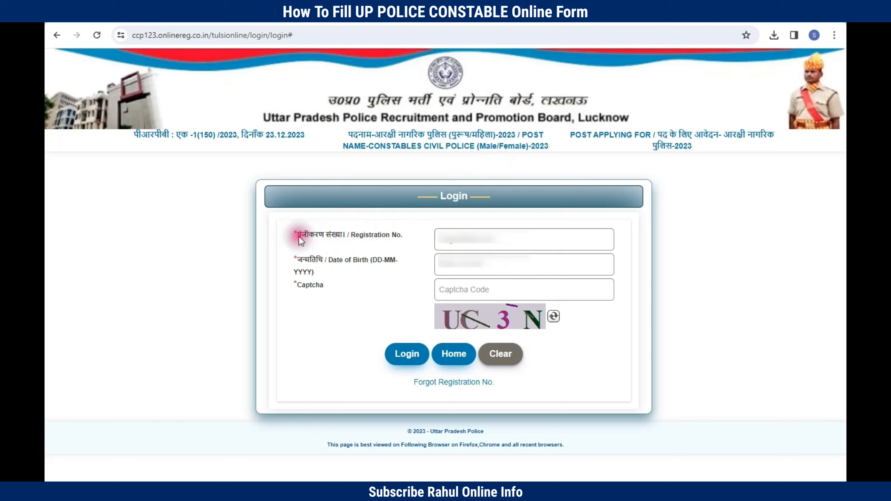
Step: Log in using the registration number, date of birth and captcha code
{"action": "left_click", "coordinate": [452, 241]}
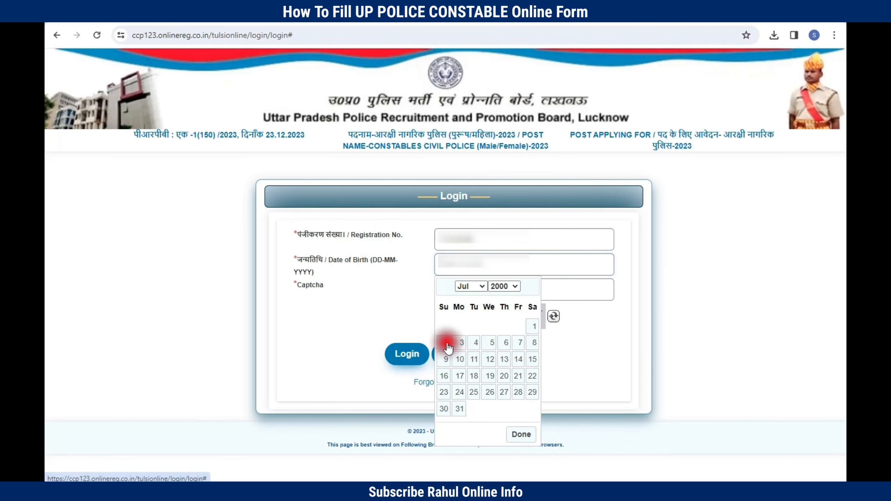
{"action": "left_click", "coordinate": [447, 343]}
{"action": "left_click", "coordinate": [444, 293]}
{"action": "type", "text": "UC3N"}
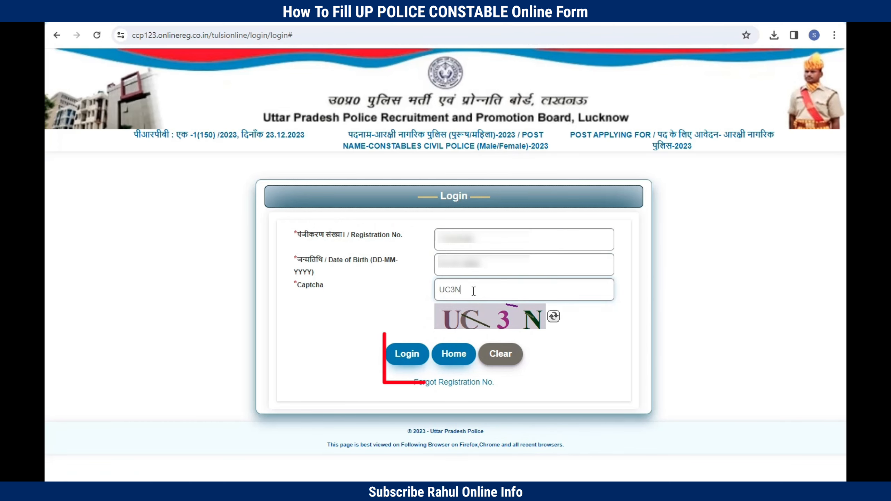
{"action": "left_click", "coordinate": [402, 348]}
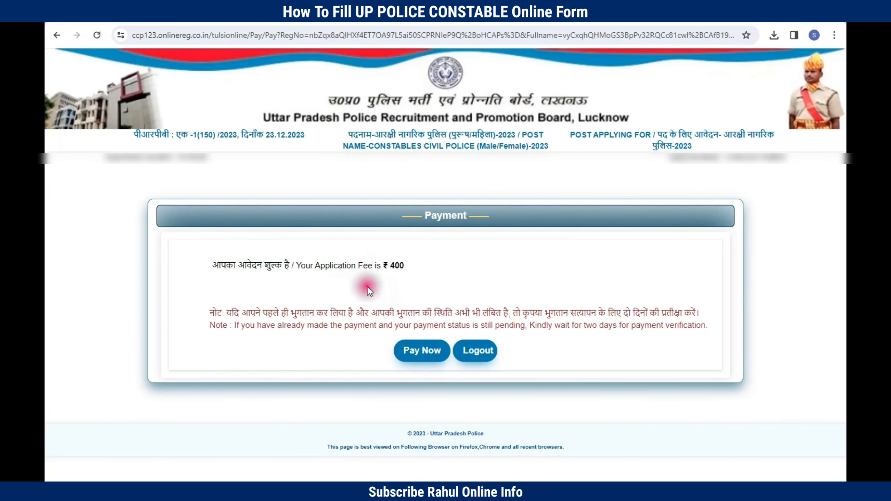
Step: Pay the ₹400 application fee through the payment gateway
{"action": "left_click_drag", "start_coordinate": [290, 265], "coordinate": [412, 275]}
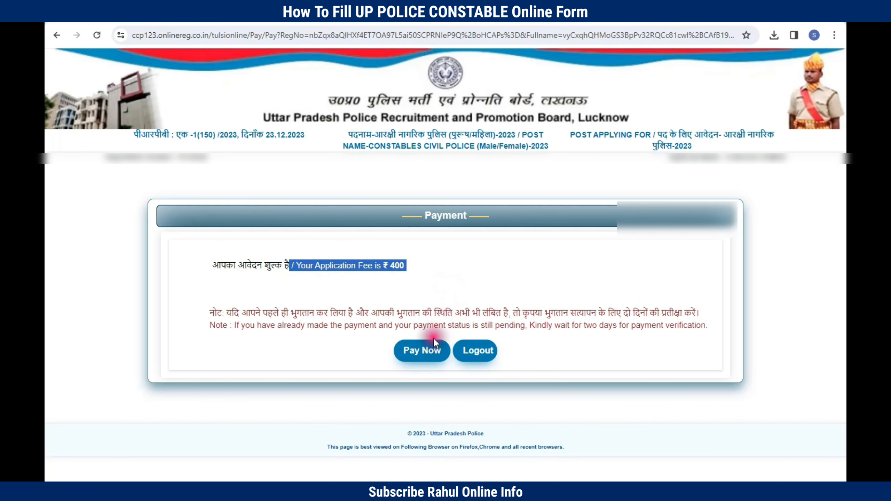
{"action": "left_click", "coordinate": [431, 348]}
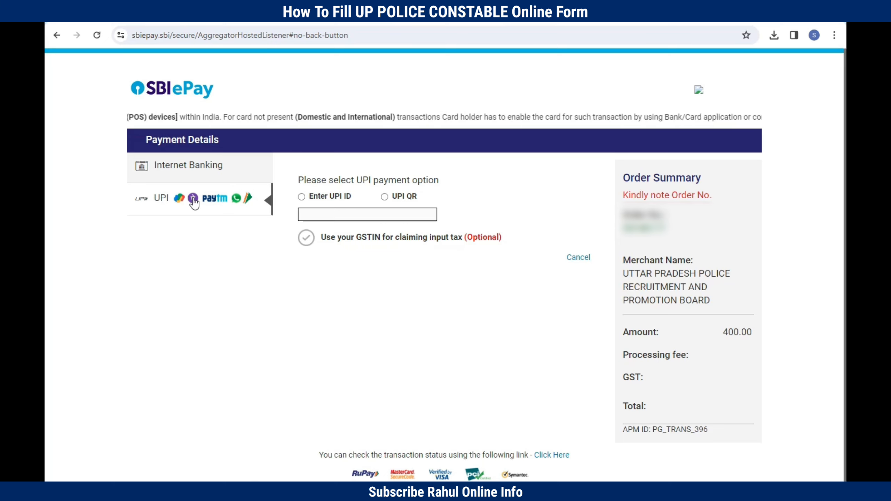
{"action": "left_click", "coordinate": [255, 244]}
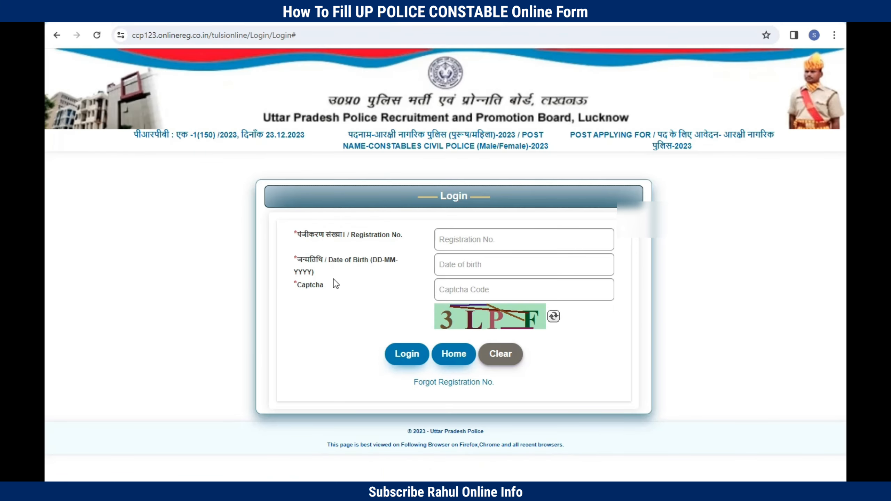
Step: Log back in with the registration number, date of birth and captcha code
{"action": "left_click", "coordinate": [348, 233]}
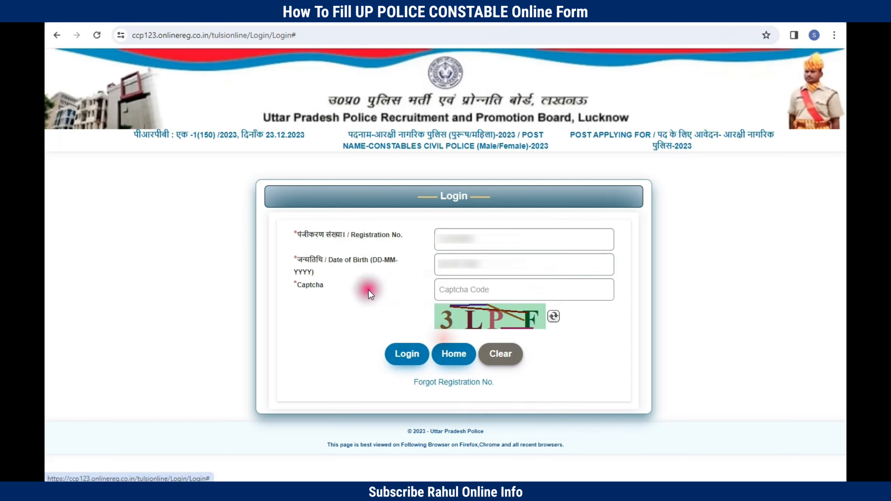
{"action": "left_click", "coordinate": [455, 289]}
{"action": "type", "text": "3LPF"}
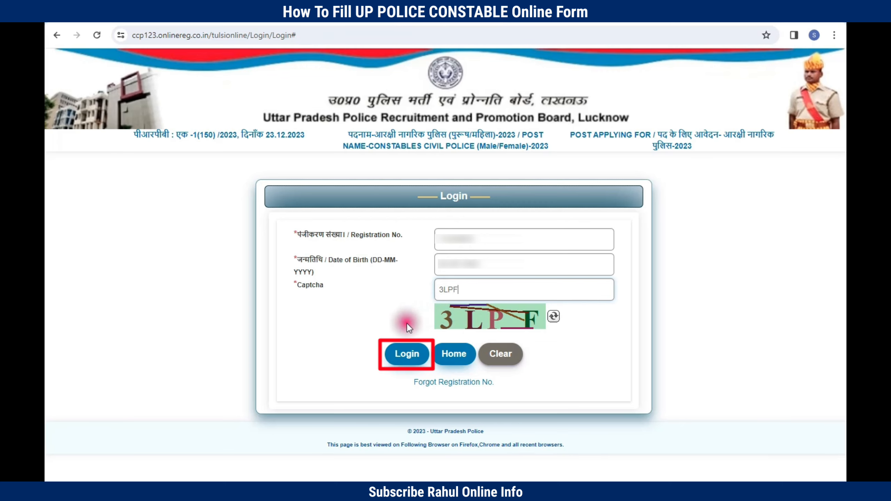
{"action": "left_click", "coordinate": [407, 353]}
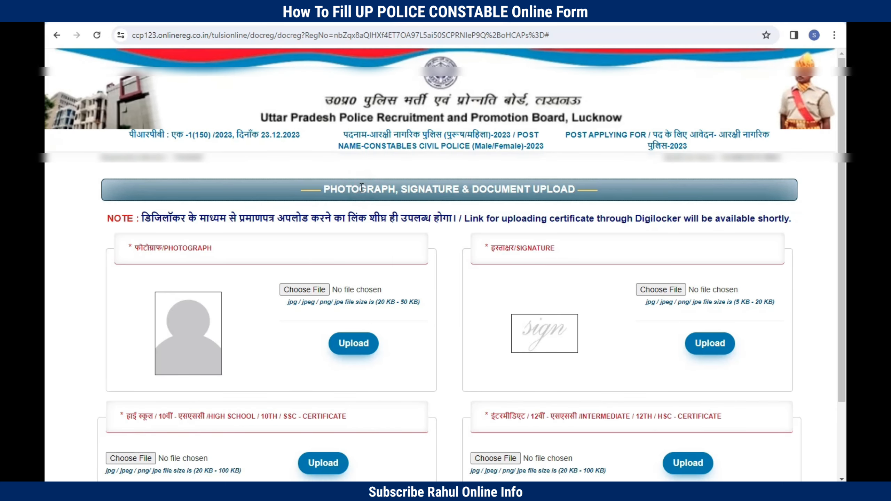
{"action": "scroll", "coordinate": [326, 226], "scroll_direction": "down", "scroll_amount": 3}
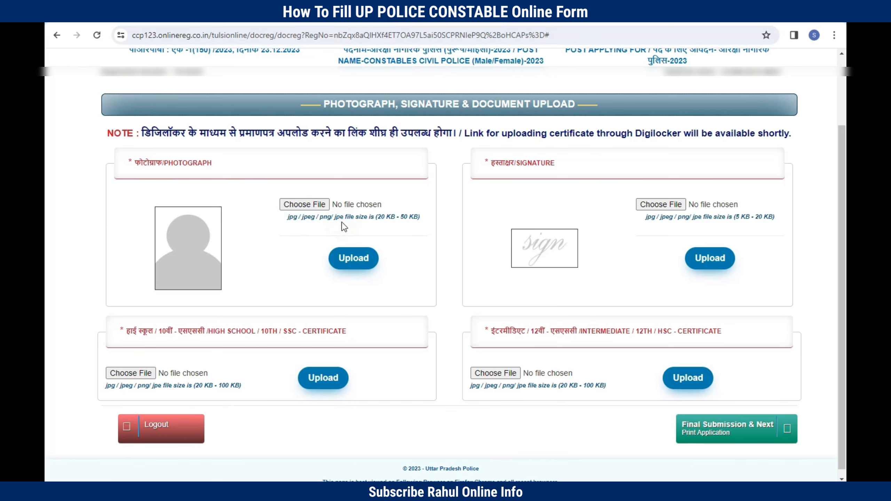
{"action": "left_click", "coordinate": [277, 156]}
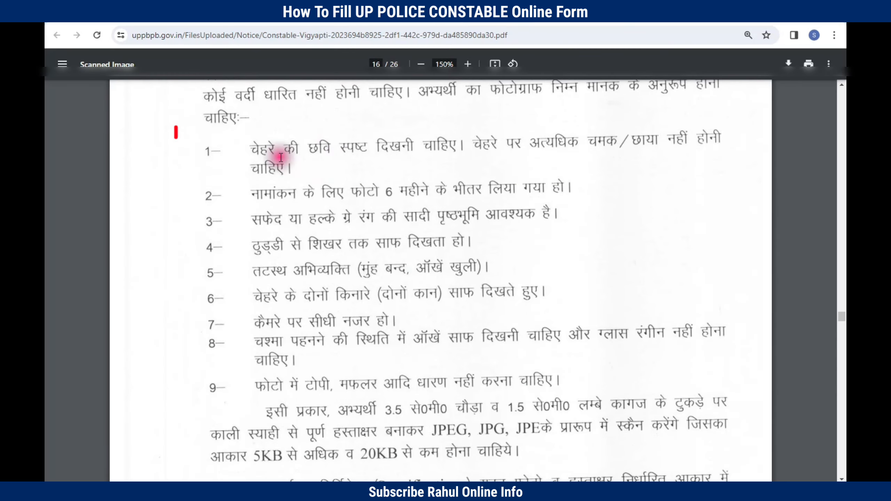
{"action": "left_click", "coordinate": [318, 196]}
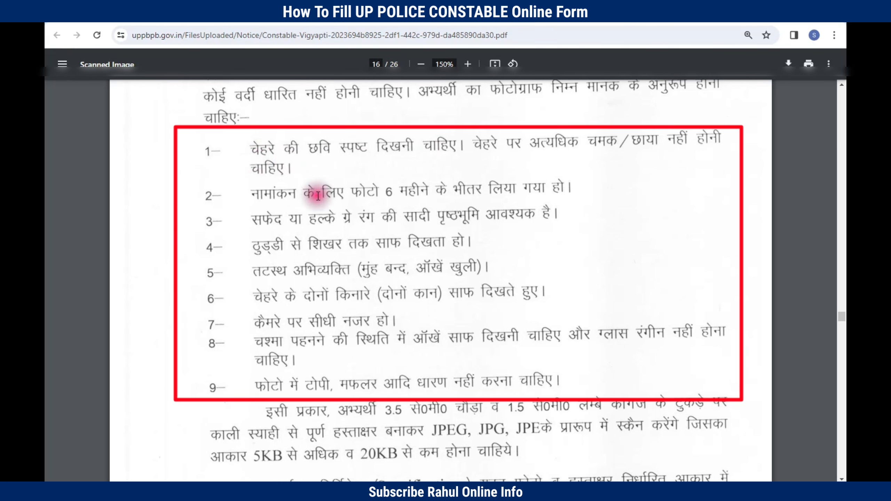
{"action": "left_click", "coordinate": [289, 201]}
{"action": "left_click", "coordinate": [368, 203]}
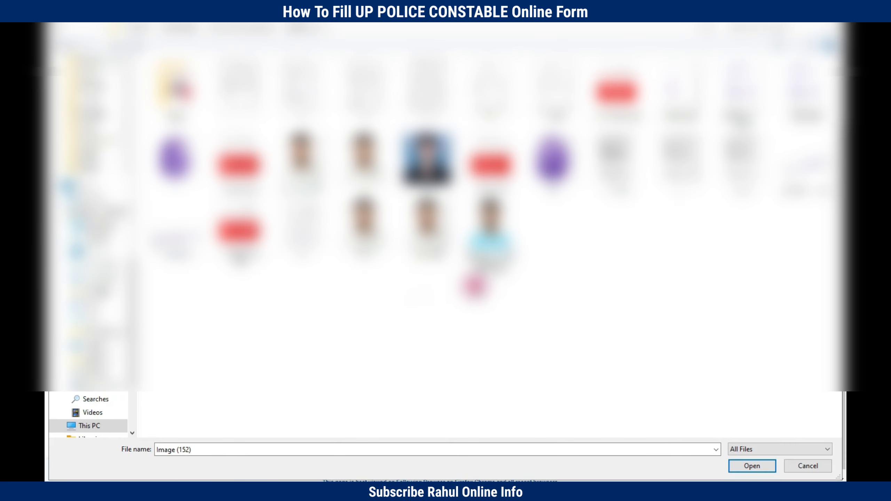
Step: Choose the photograph file, upload it and acknowledge the success alert
{"action": "left_click", "coordinate": [752, 464]}
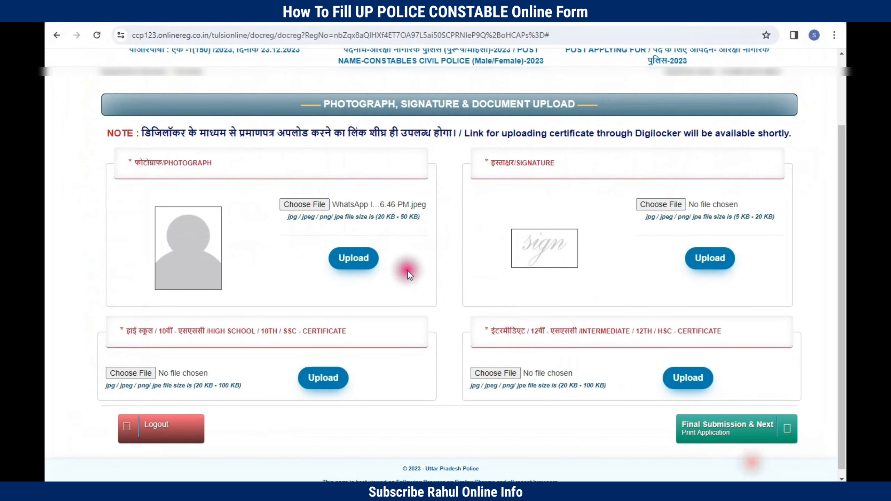
{"action": "left_click", "coordinate": [365, 256]}
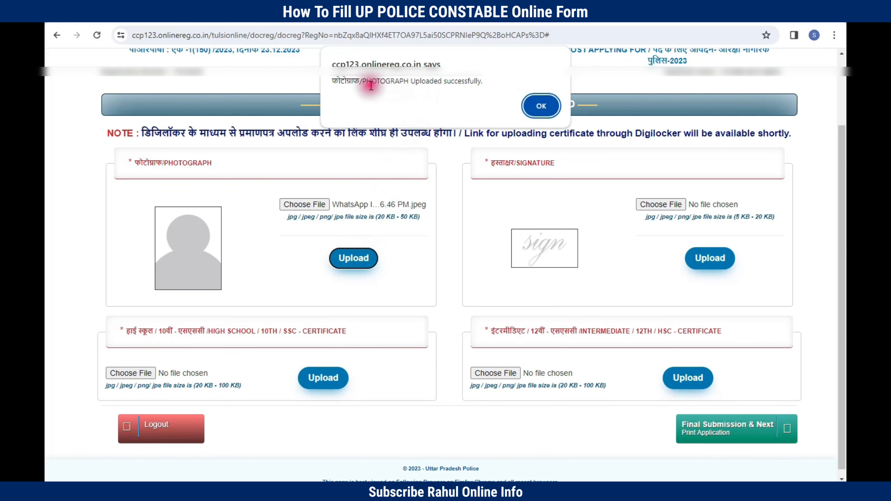
{"action": "left_click_drag", "start_coordinate": [360, 82], "coordinate": [498, 86]}
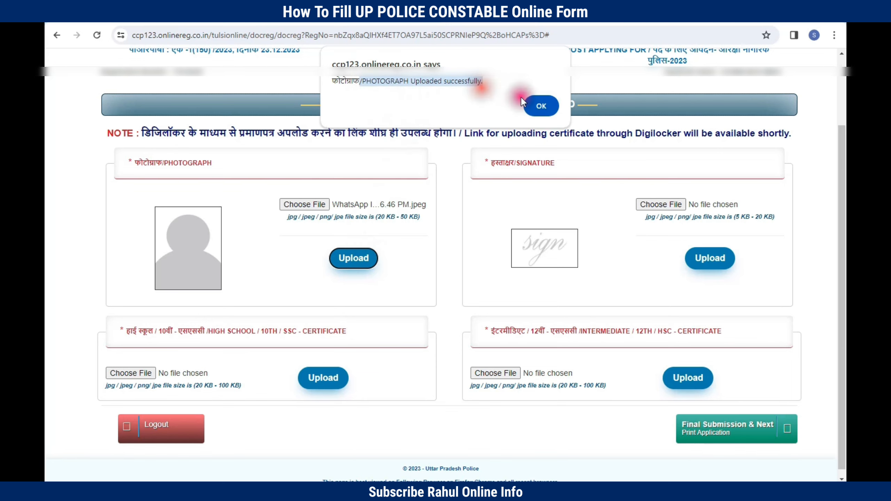
{"action": "left_click", "coordinate": [541, 106]}
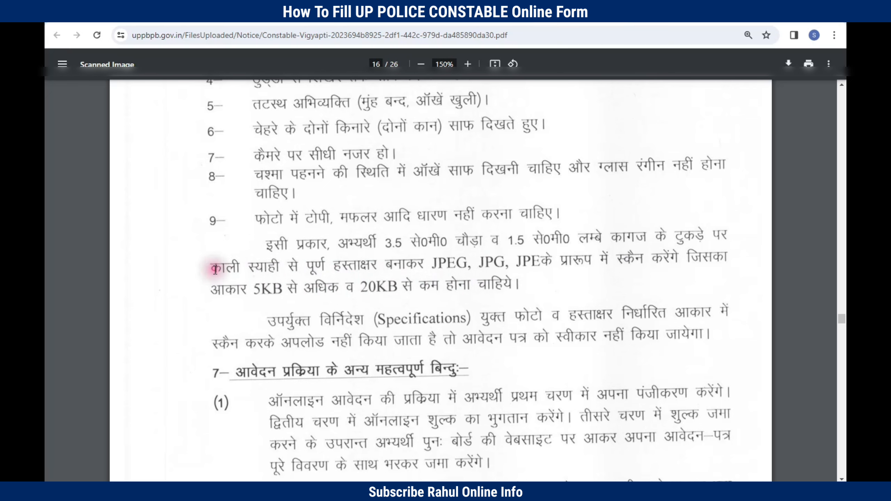
{"action": "left_click_drag", "start_coordinate": [209, 268], "coordinate": [428, 266]}
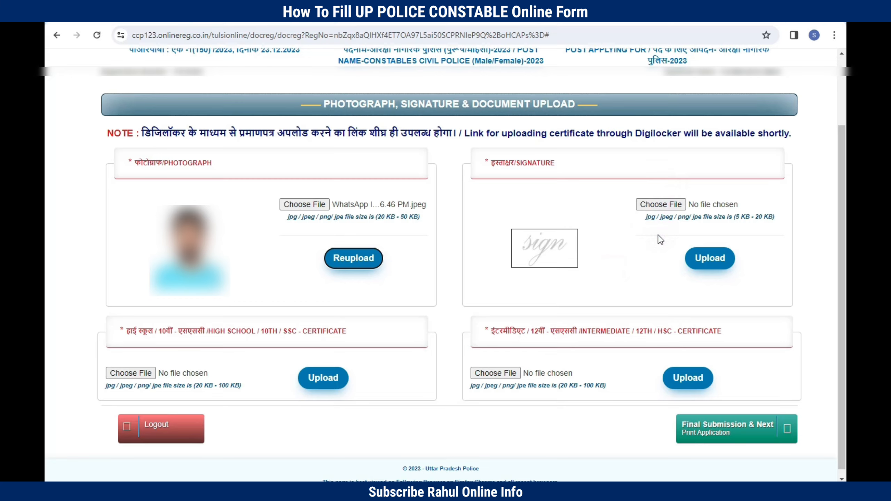
Step: Select and upload the signature image S30.jpg
{"action": "left_click", "coordinate": [662, 204]}
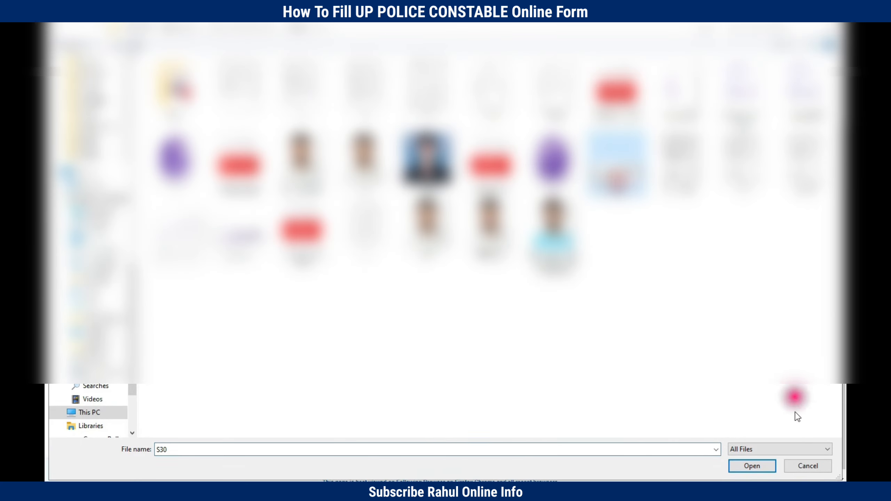
{"action": "left_click", "coordinate": [752, 466]}
{"action": "left_click", "coordinate": [708, 258]}
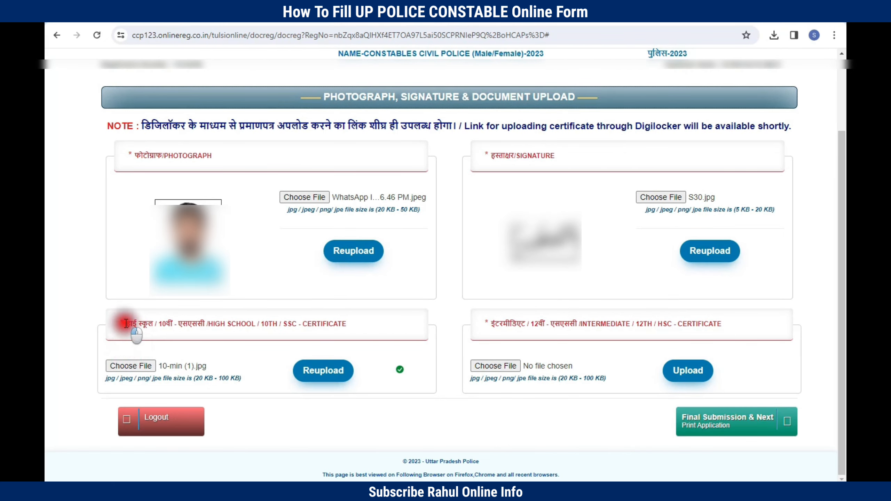
Step: Upload 10-min (1).jpg as the high school certificate and acknowledge the confirmation
{"action": "left_click_drag", "start_coordinate": [130, 324], "coordinate": [313, 329]}
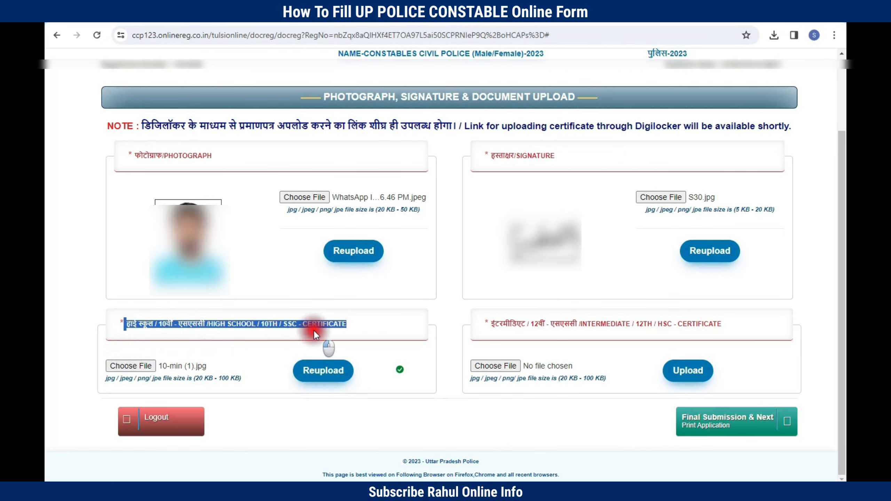
{"action": "left_click", "coordinate": [207, 379]}
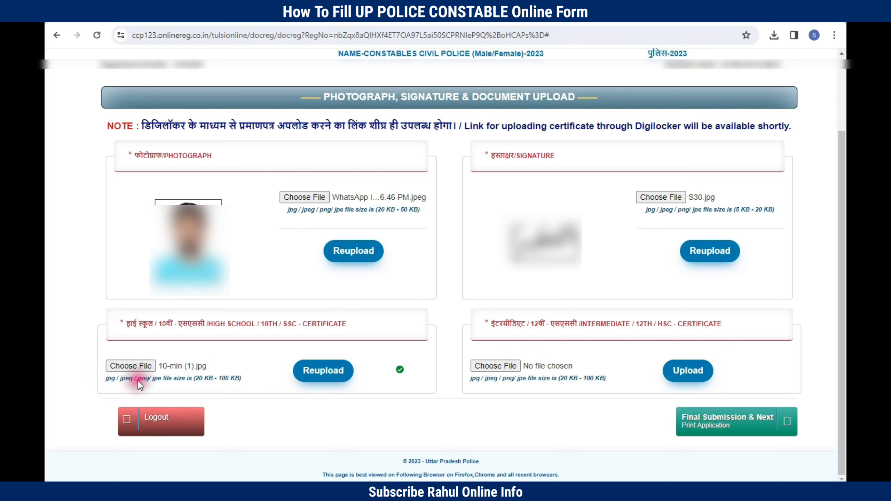
{"action": "left_click", "coordinate": [131, 366]}
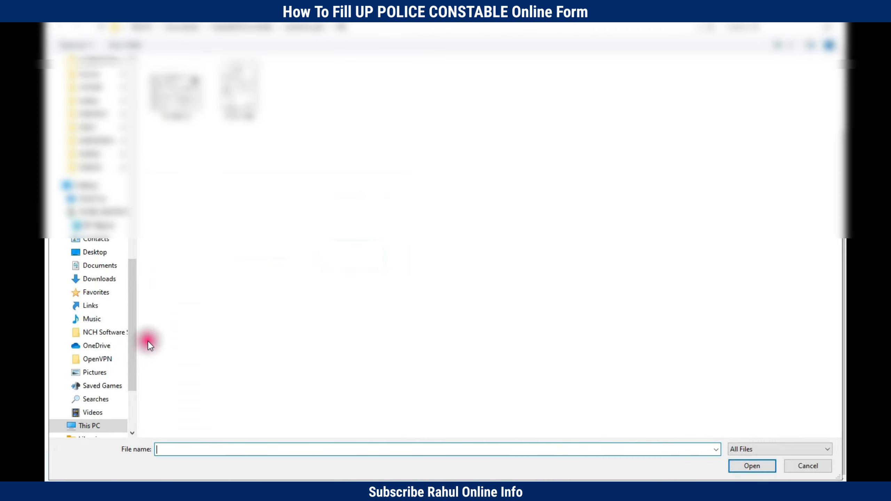
{"action": "left_click", "coordinate": [175, 101]}
{"action": "left_click", "coordinate": [738, 464]}
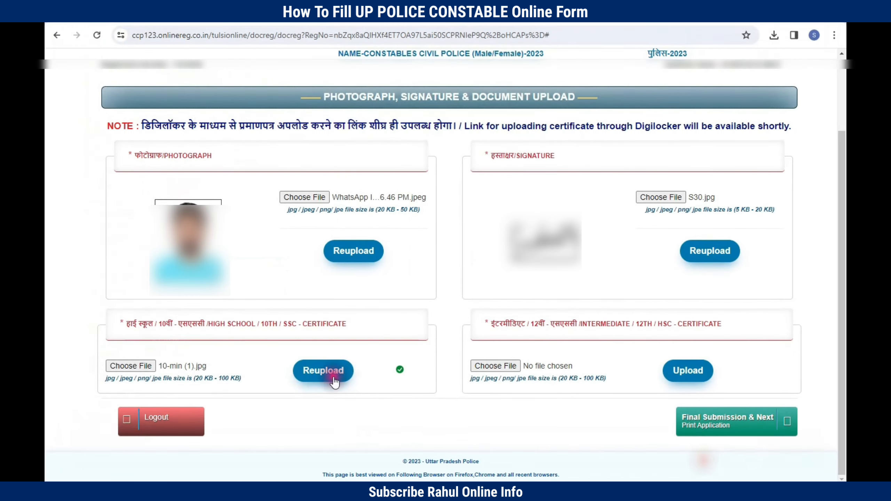
{"action": "left_click", "coordinate": [332, 376]}
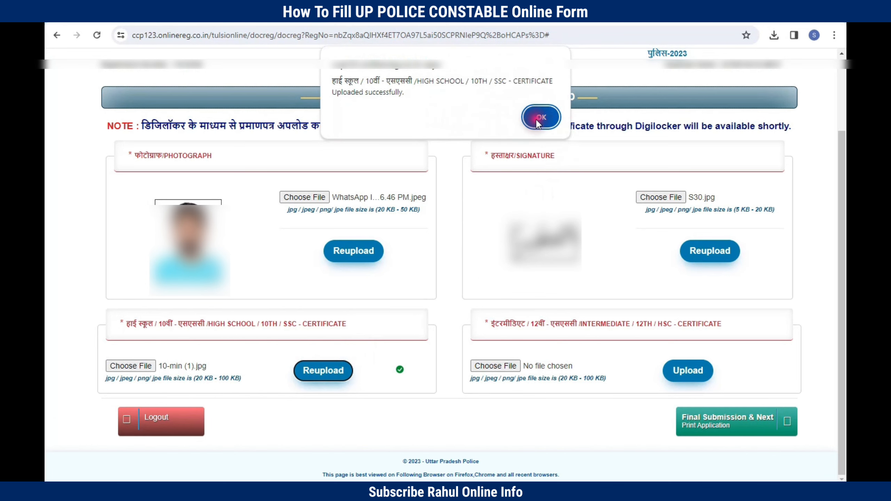
{"action": "left_click", "coordinate": [538, 121]}
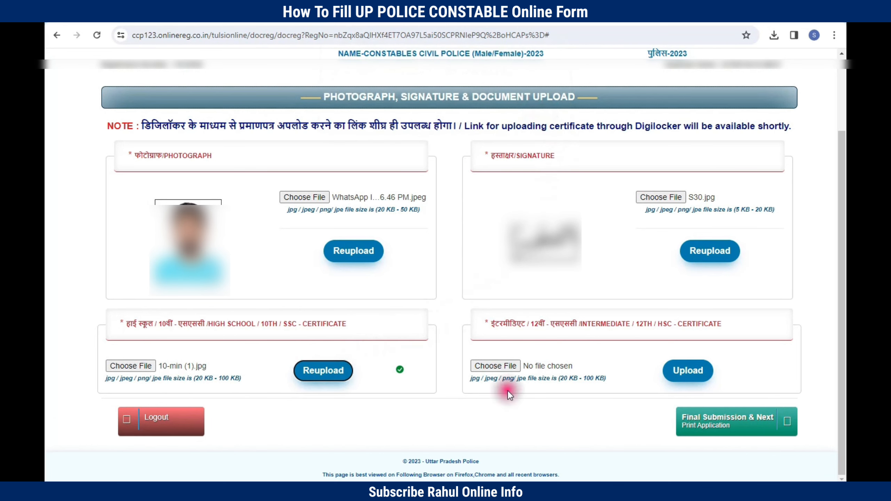
Step: Upload 12 (1)-min.jpg as the intermediate certificate and acknowledge the confirmation
{"action": "left_click_drag", "start_coordinate": [493, 342], "coordinate": [716, 325]}
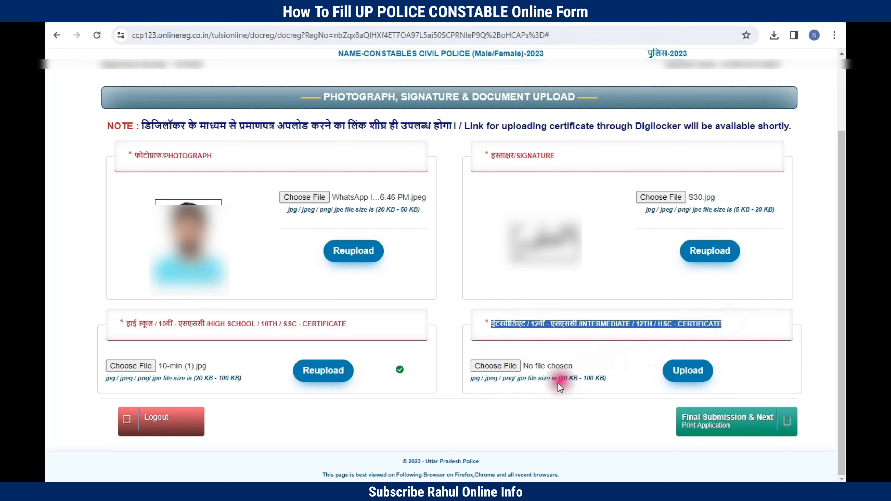
{"action": "left_click", "coordinate": [526, 381]}
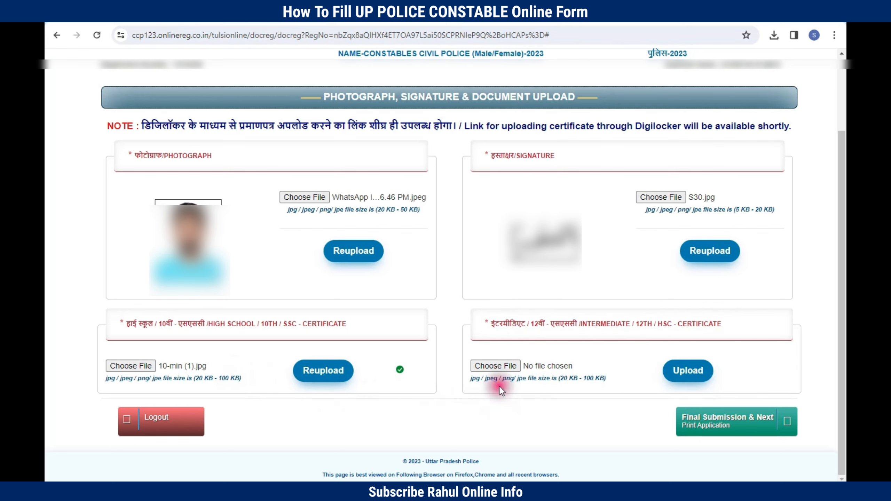
{"action": "left_click", "coordinate": [495, 366]}
{"action": "left_click", "coordinate": [239, 91]}
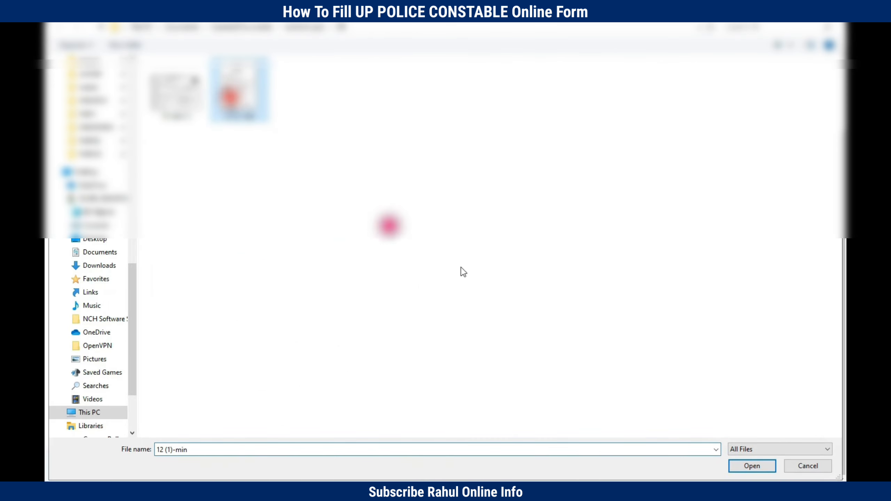
{"action": "left_click", "coordinate": [751, 467]}
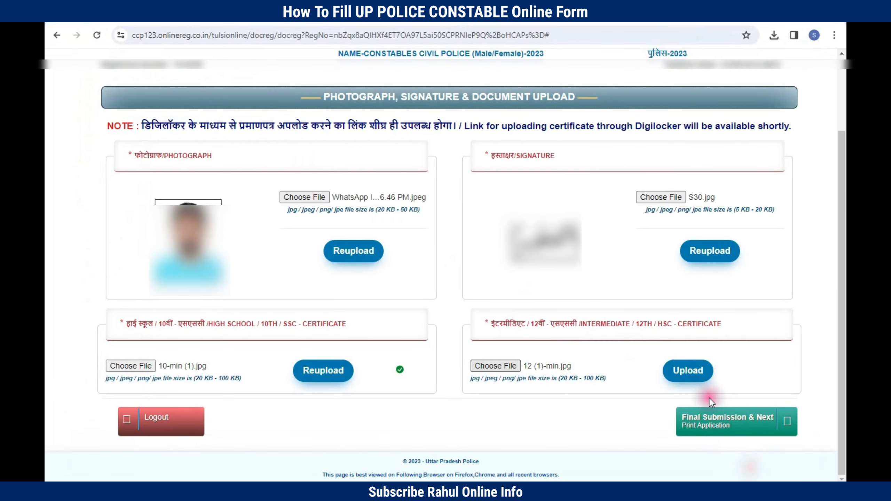
{"action": "left_click", "coordinate": [686, 385]}
{"action": "left_click", "coordinate": [542, 111]}
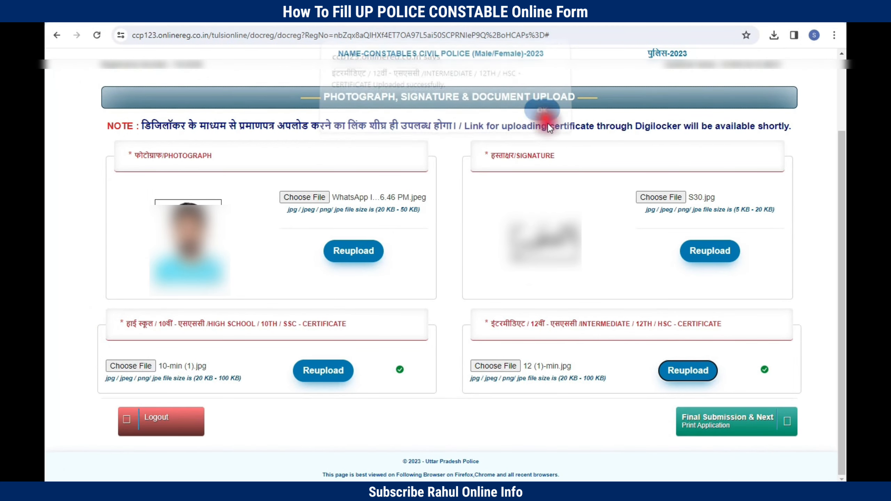
Step: Make the Final Submission, then open Print Application from the Dashboard
{"action": "left_click", "coordinate": [720, 427]}
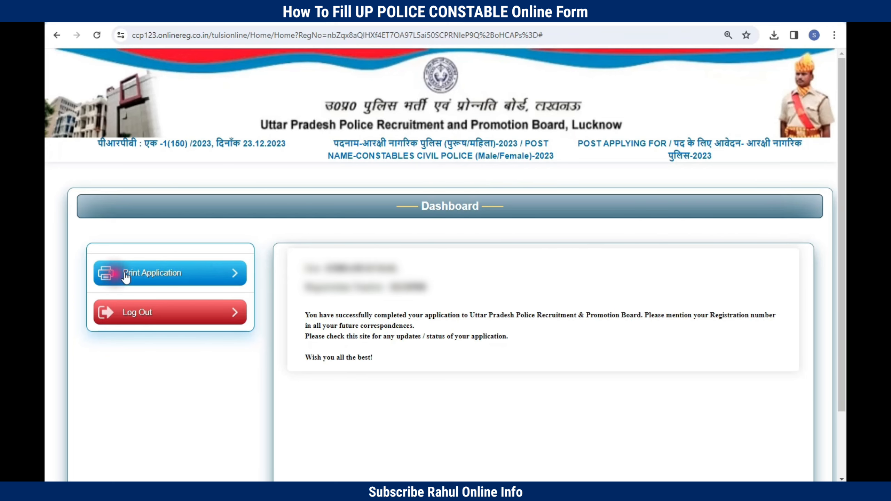
{"action": "left_click", "coordinate": [150, 270]}
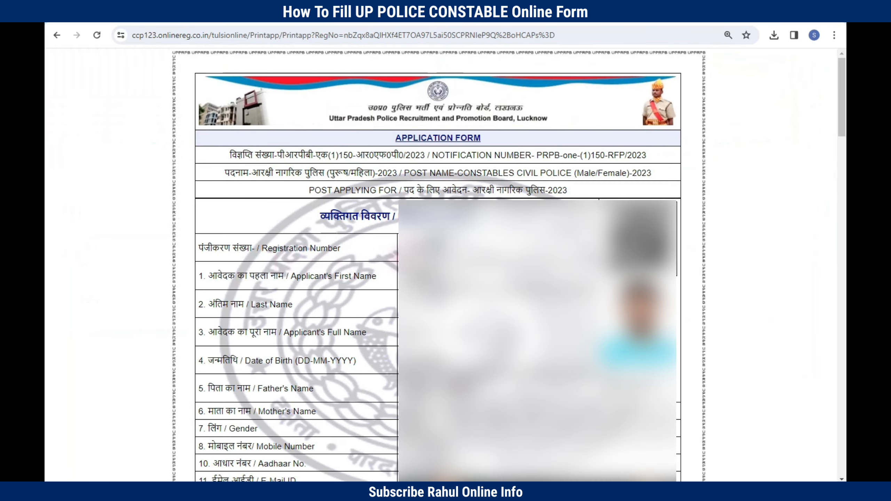